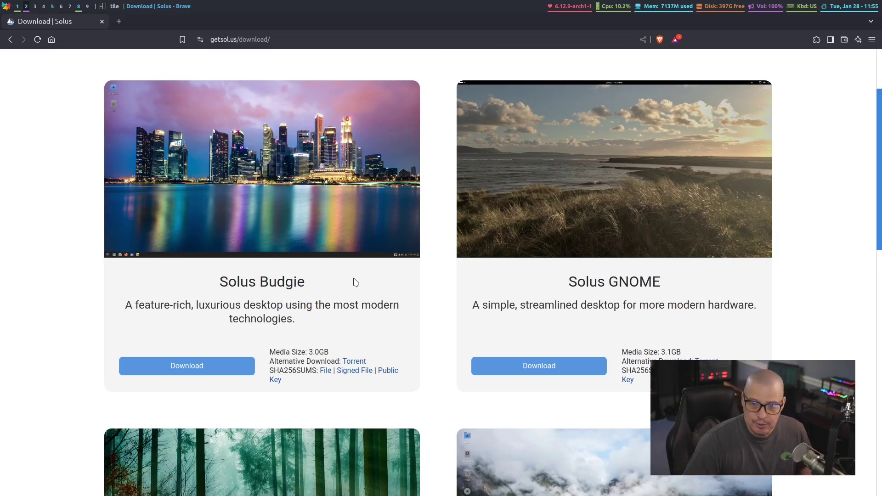
scroll(688, 246, down, 3)
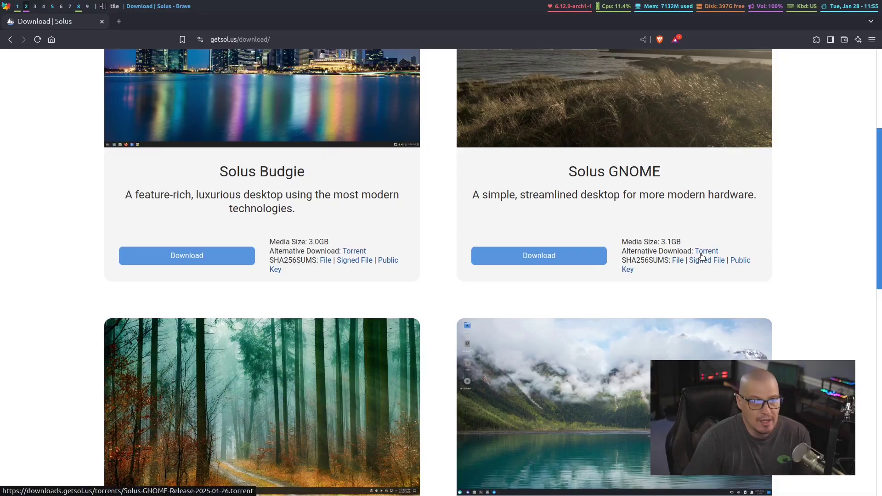
scroll(641, 218, down, 10)
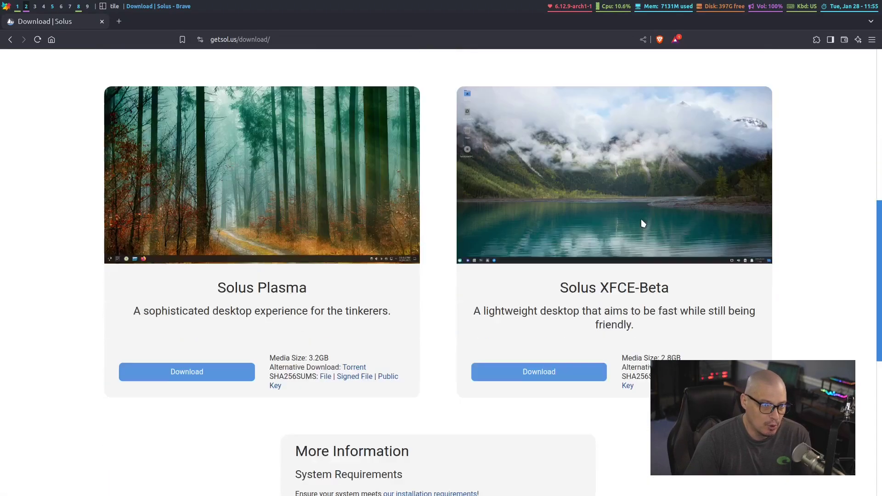
scroll(270, 326, up, 6)
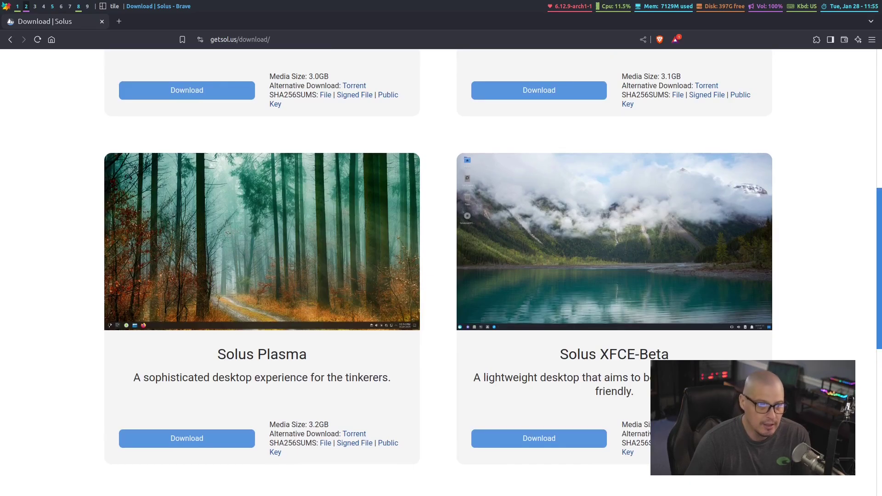
scroll(442, 271, up, 9)
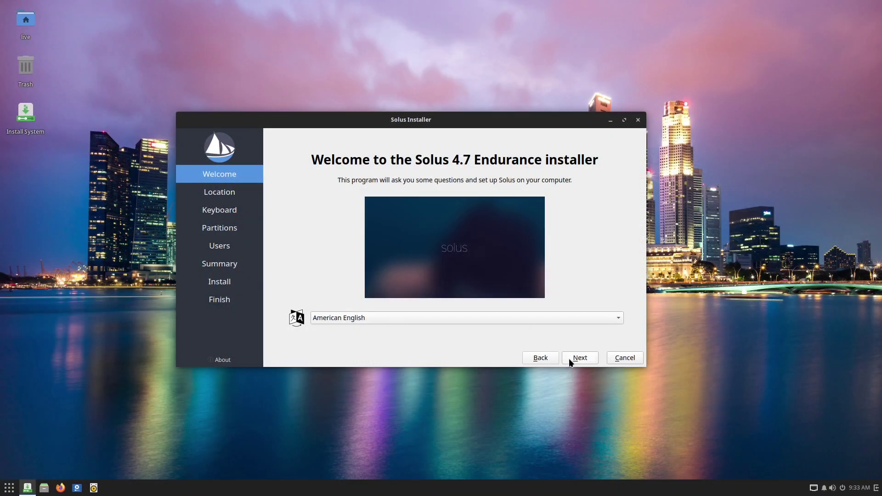
Step: Accept the Chicago time zone, English (US) keyboard layout and full-disk erase in the installer
click(569, 358)
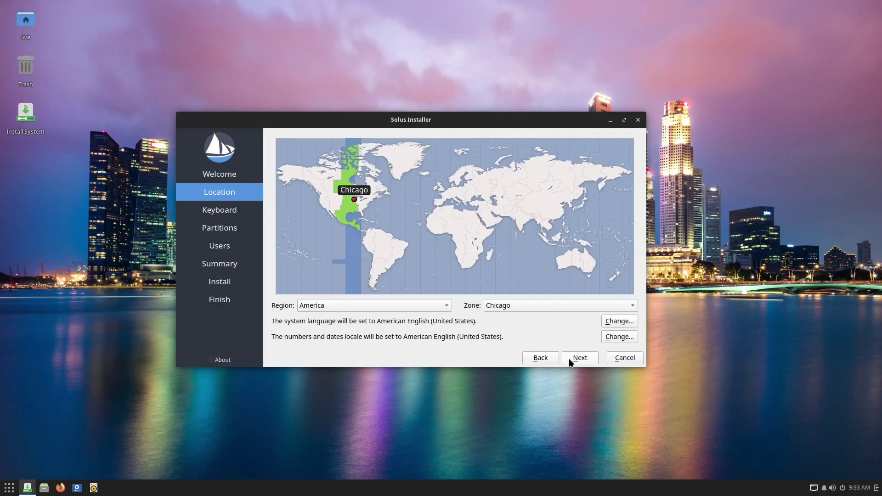
click(568, 359)
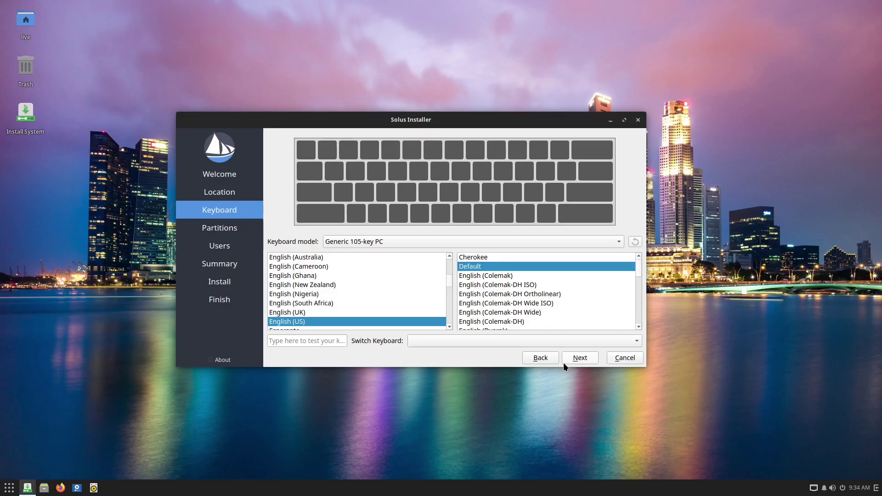
click(563, 363)
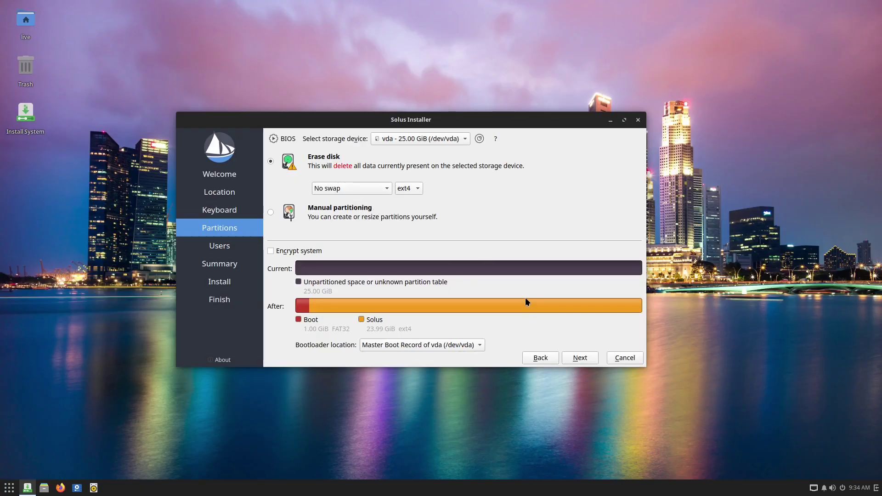
click(580, 358)
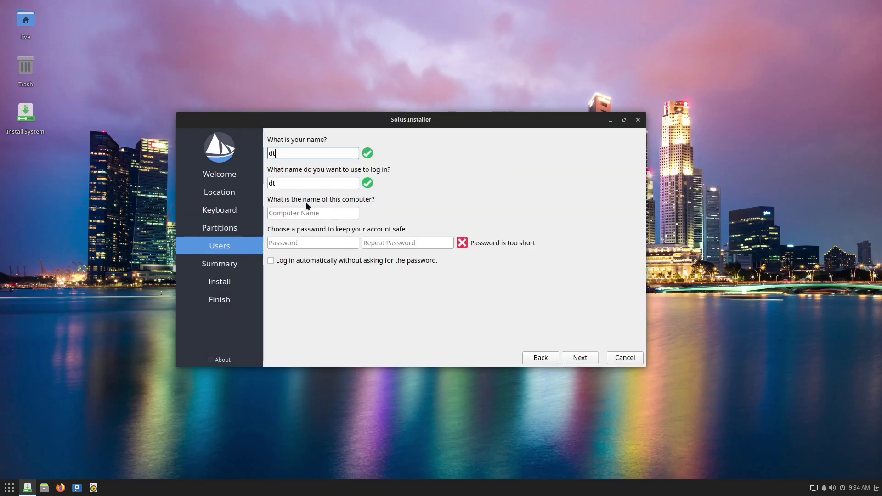
Step: Enter the computer name 'solus-vm' and type the account password on the Users page
click(288, 214)
text(sol)
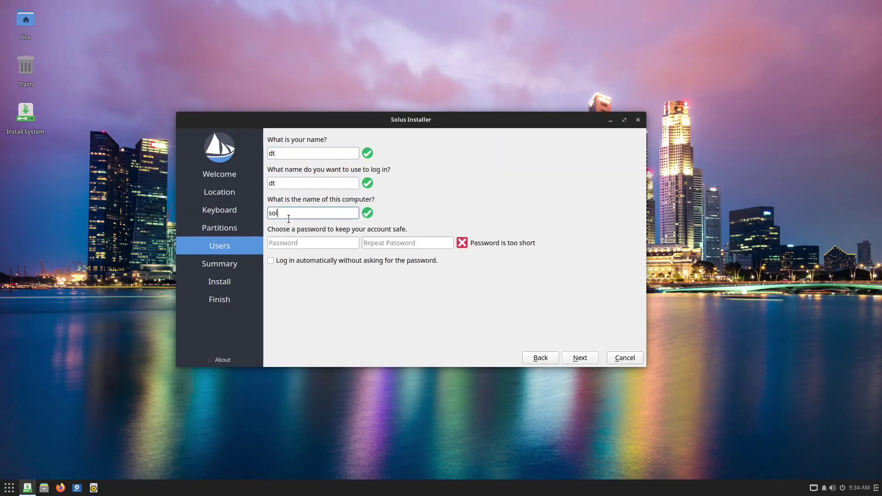
text(us-vm)
click(306, 243)
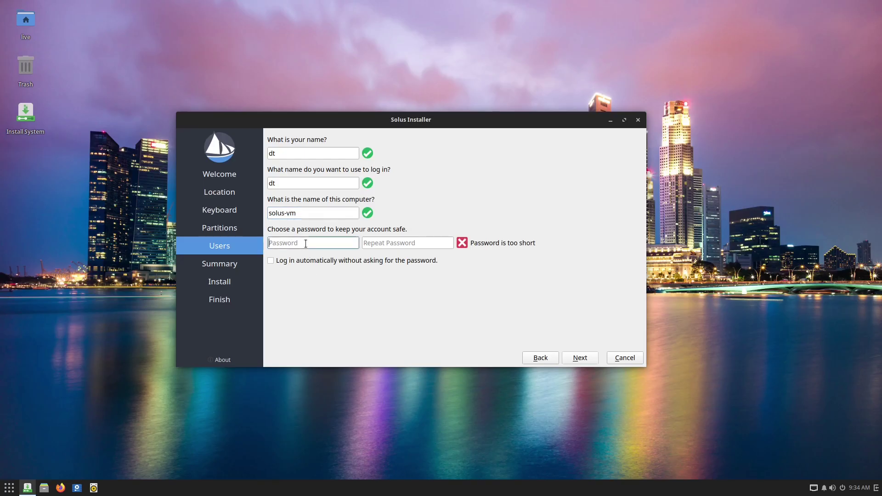
click(391, 244)
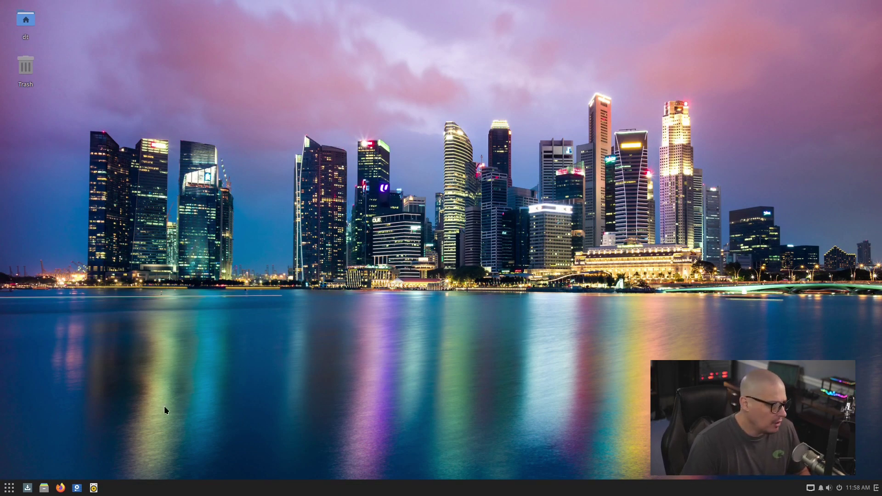
click(14, 489)
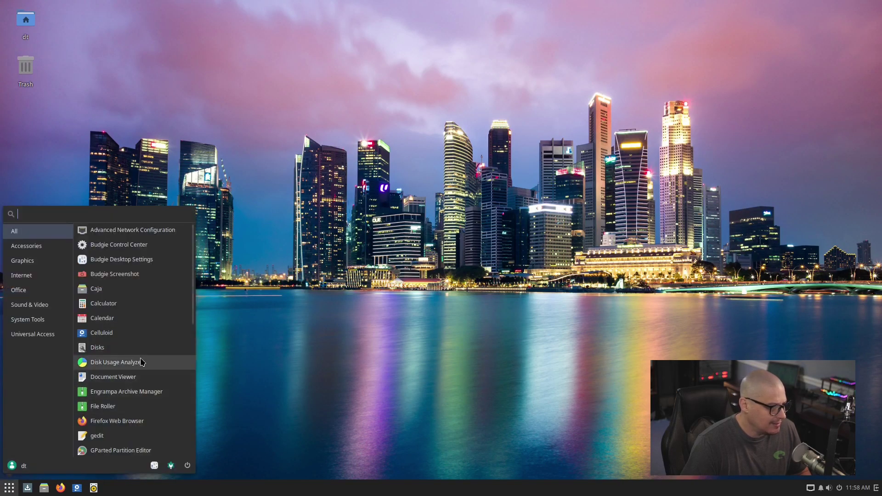
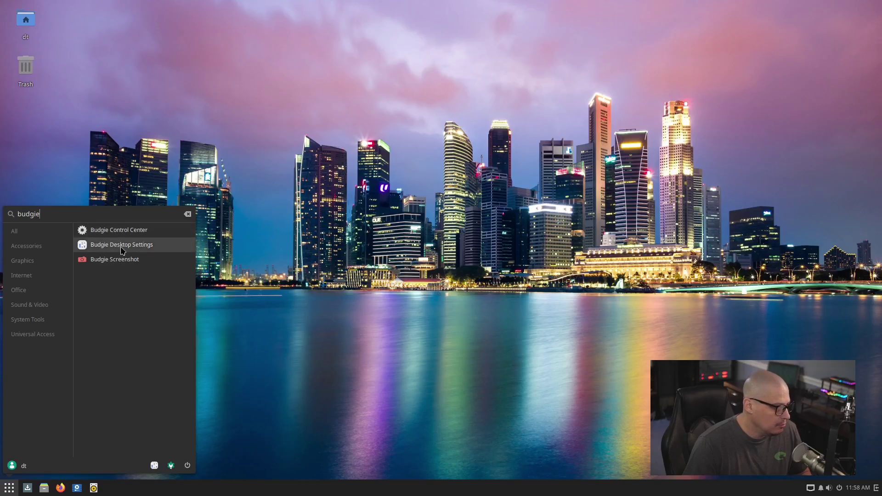
click(113, 232)
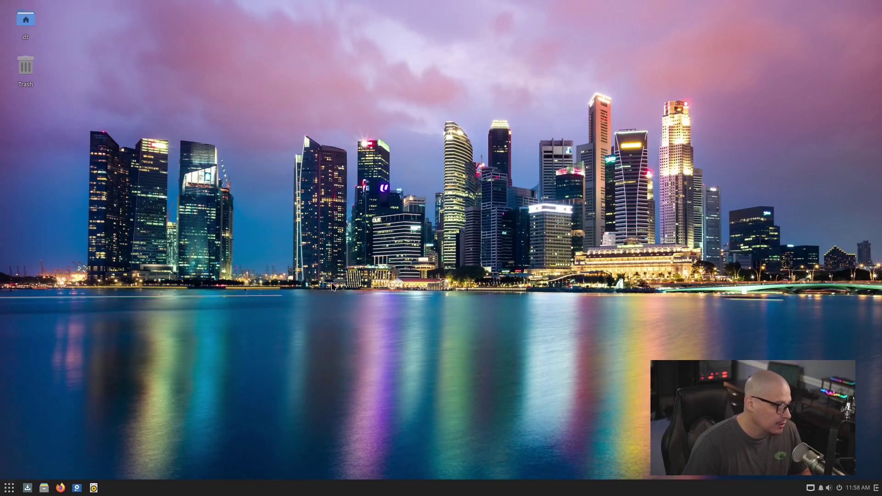
scroll(298, 235, down, 5)
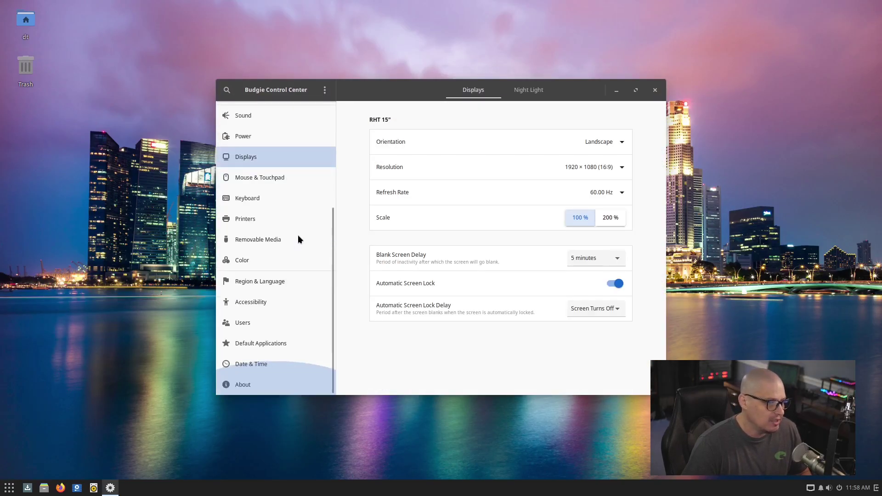
click(248, 383)
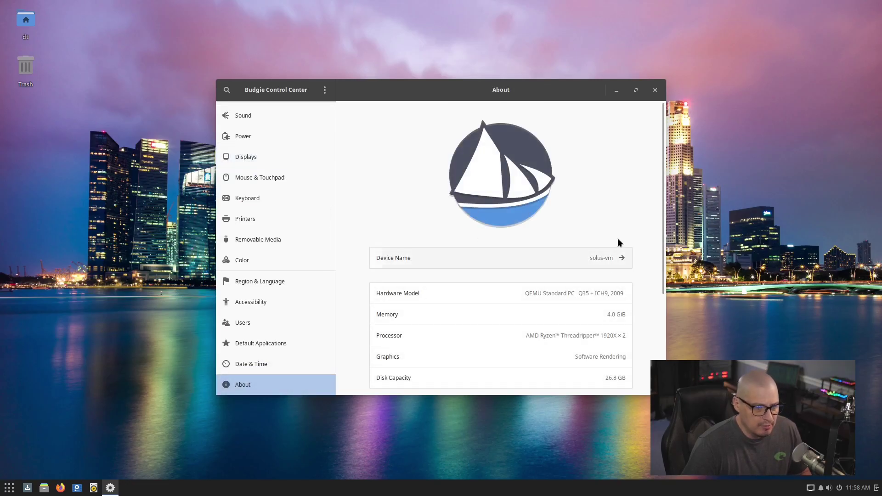
scroll(622, 250, down, 3)
scroll(574, 248, down, 2)
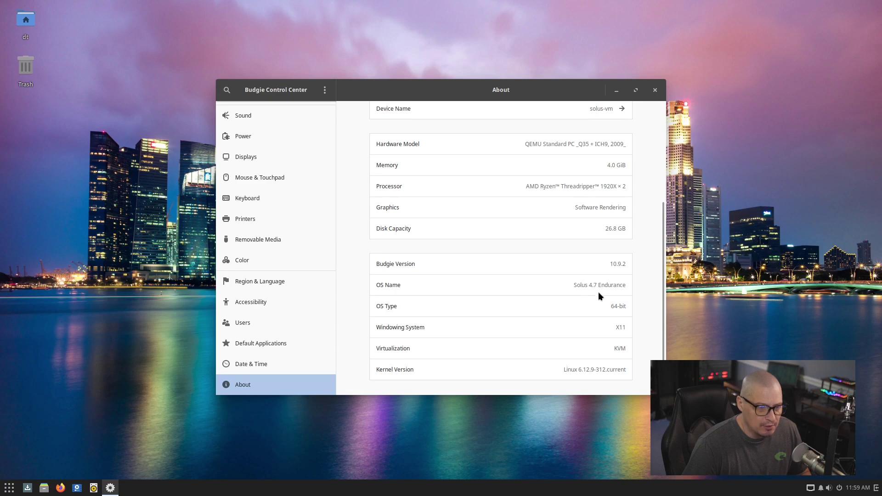
drag(598, 285, 625, 284)
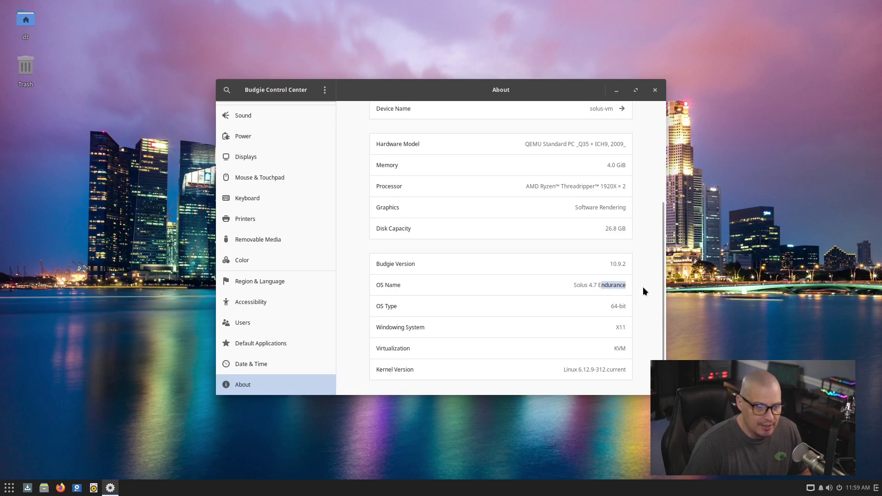
click(655, 91)
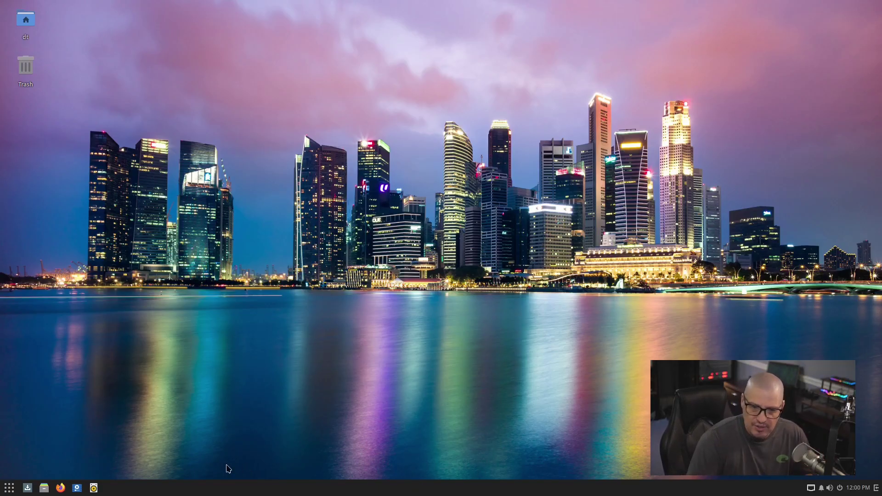
Step: Browse the menu's Accessories apps, briefly launching and closing Budgie Screenshot
click(9, 487)
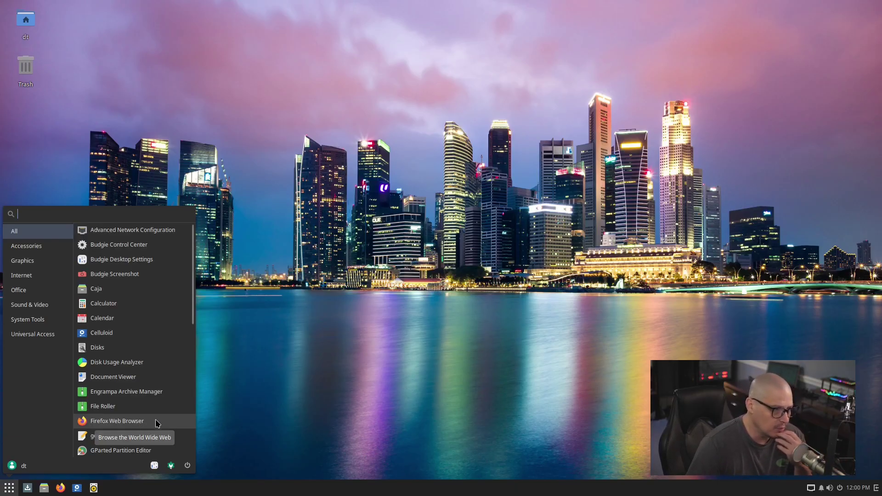
click(308, 418)
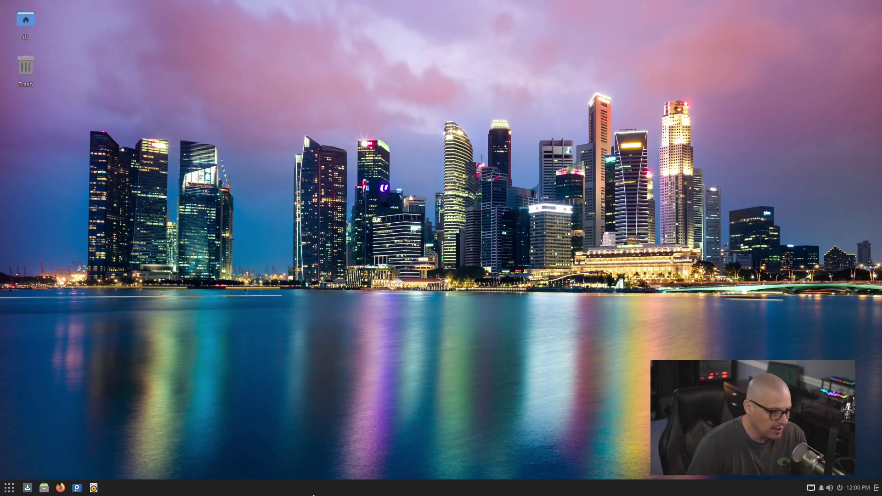
click(9, 488)
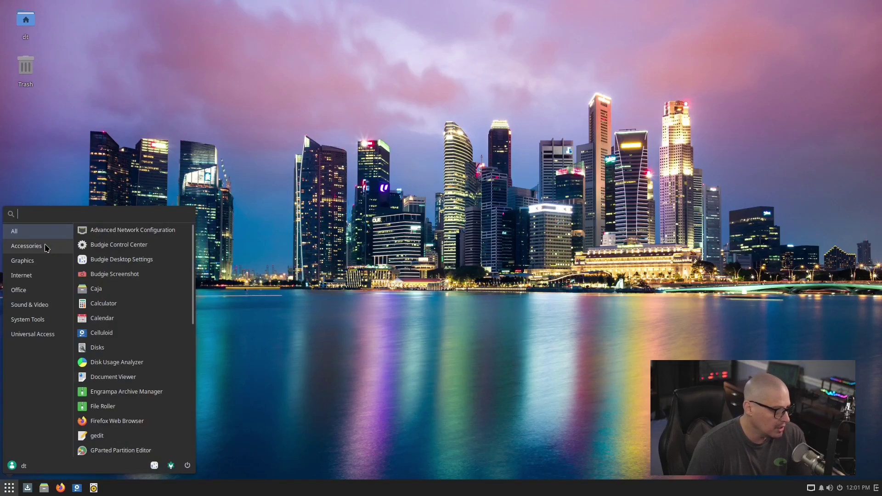
click(43, 252)
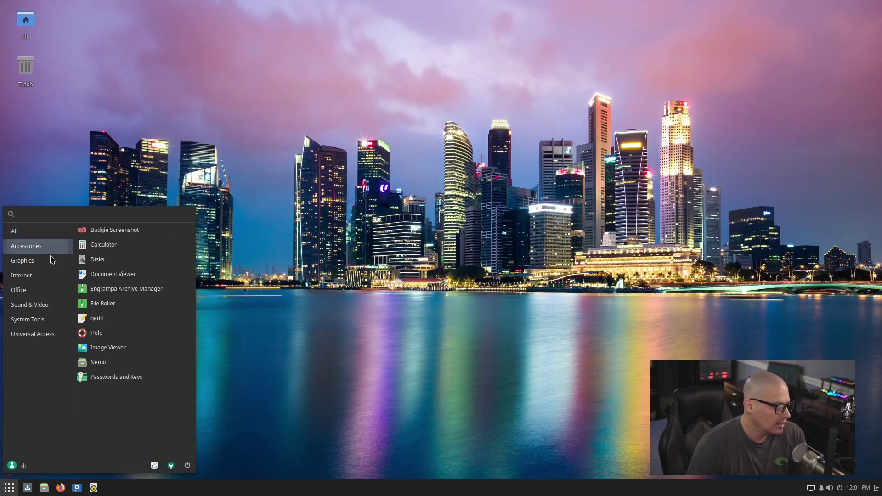
click(143, 232)
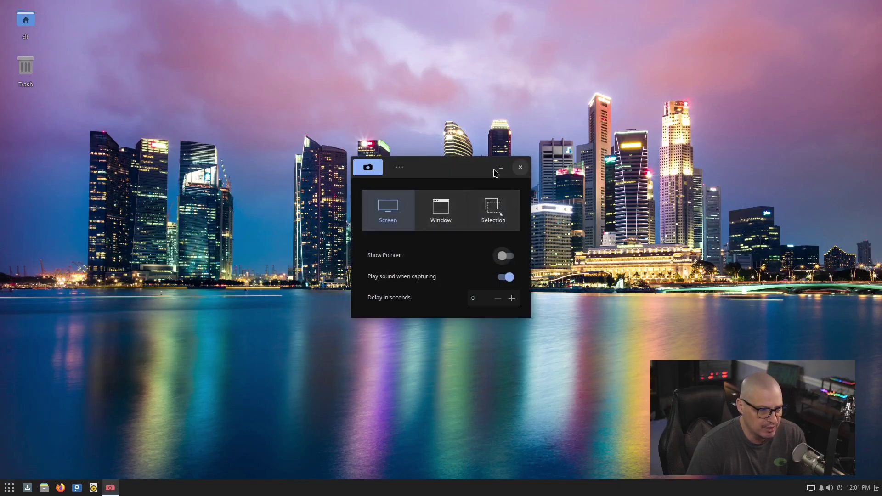
click(521, 168)
Step: Launch Engrampa Archive Manager from Accessories and display its About version information
click(9, 487)
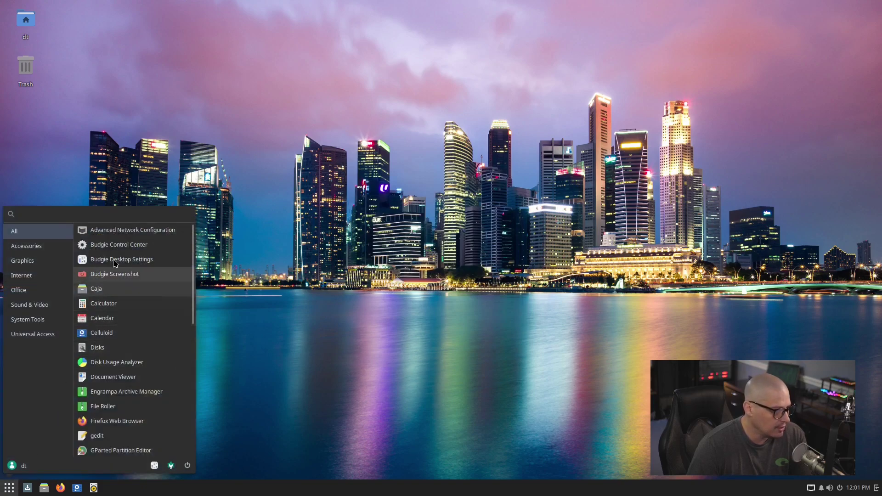
click(26, 246)
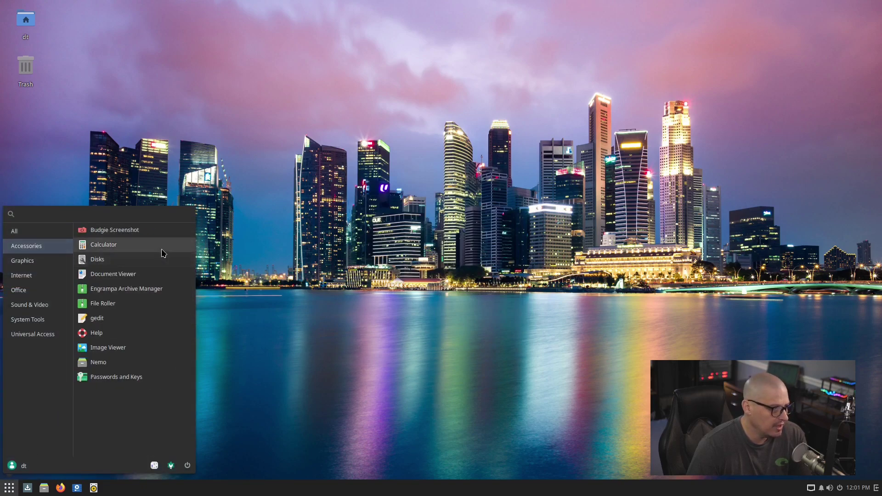
click(158, 293)
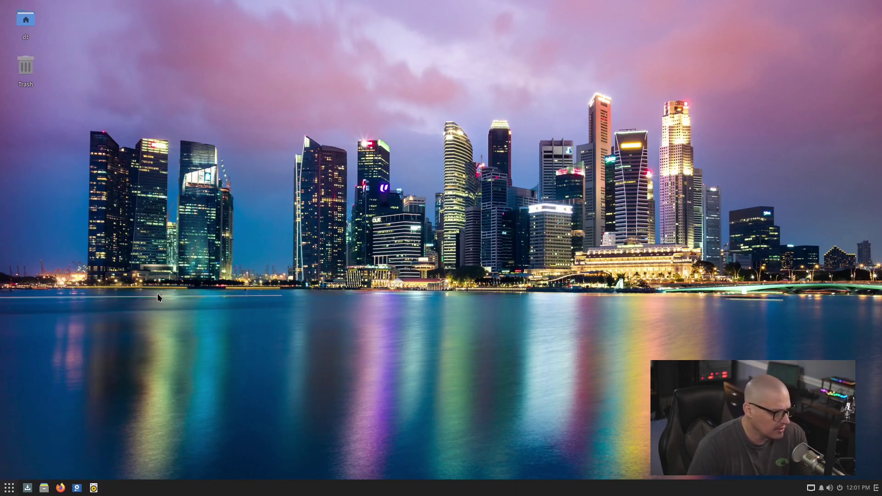
drag(104, 17, 248, 132)
click(243, 142)
click(267, 167)
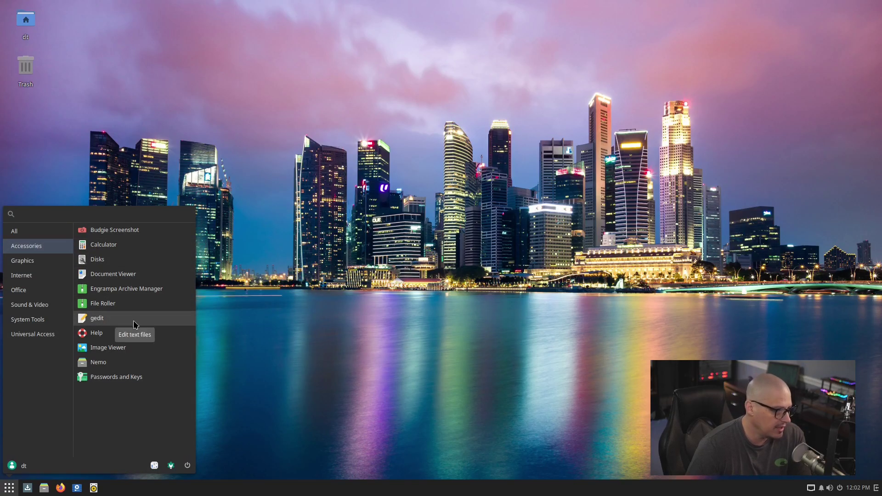
Step: Launch Image Viewer, view its About dialog showing version 3.4.7, then close it
click(137, 353)
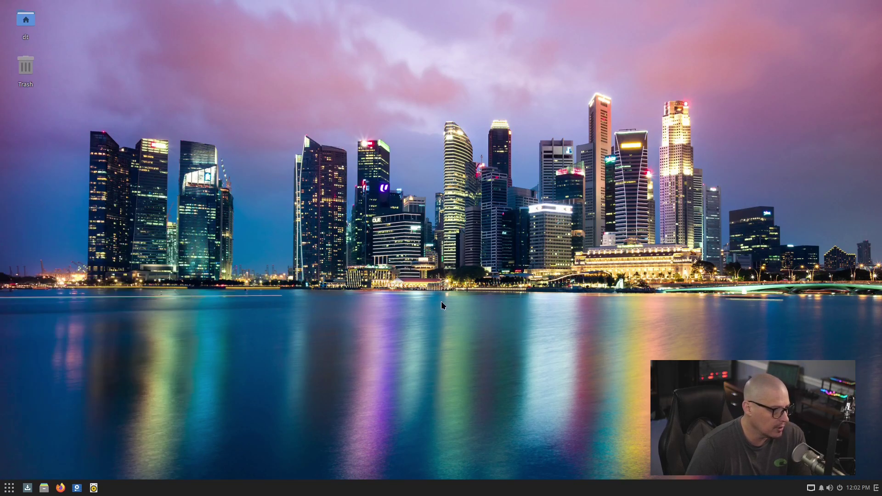
click(394, 159)
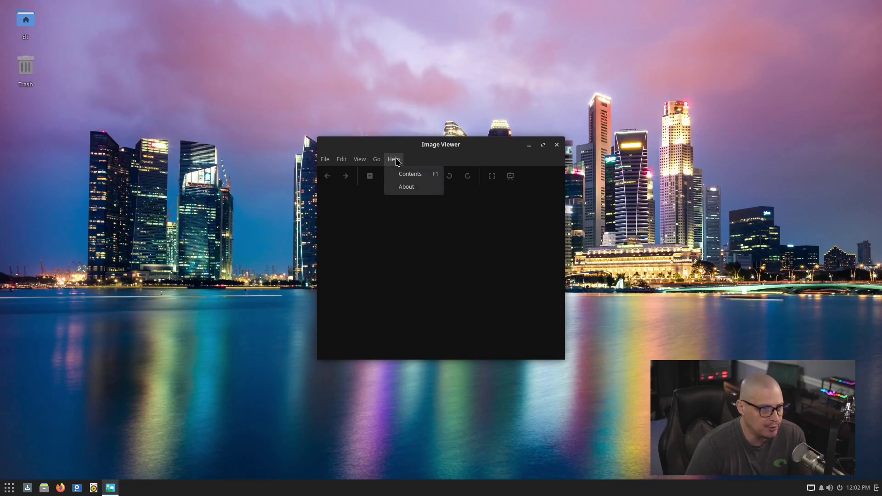
click(409, 187)
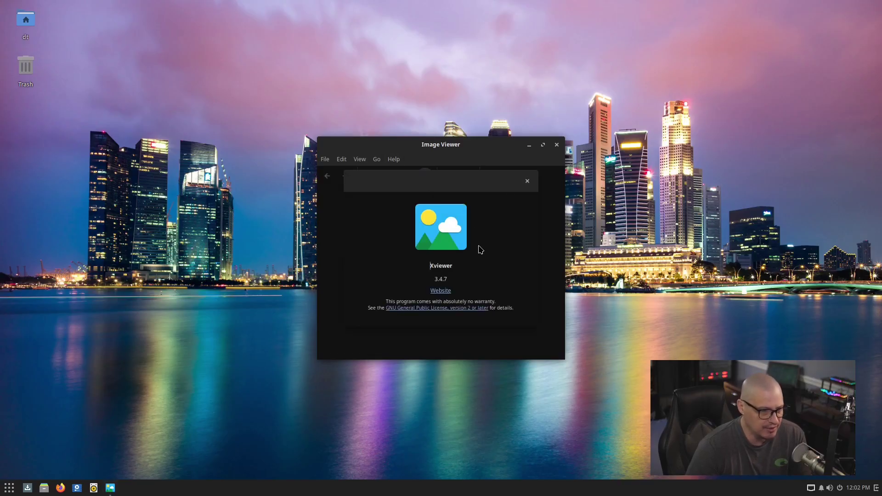
click(527, 181)
click(557, 147)
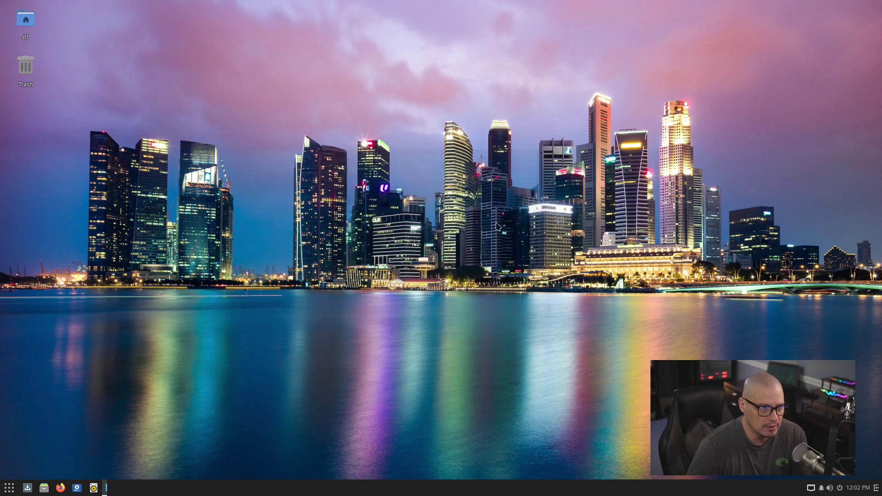
click(9, 488)
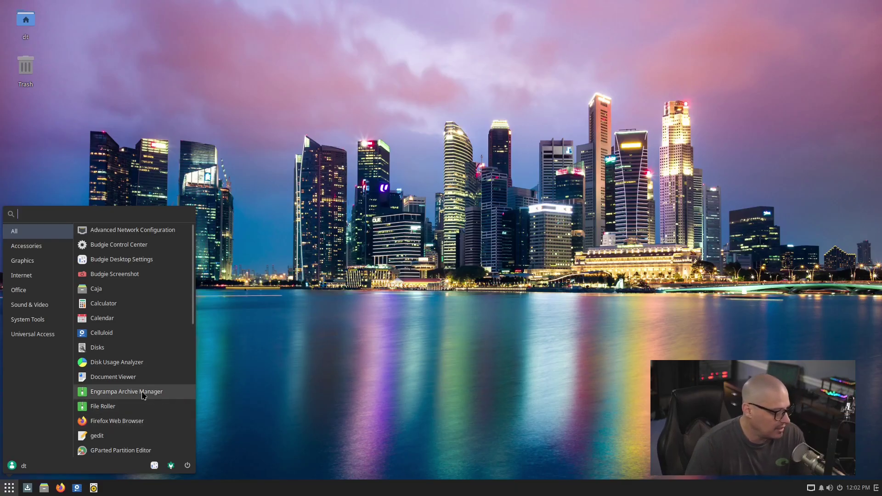
Step: Launch Caja and view its About dialog showing version 1.28.0
click(129, 288)
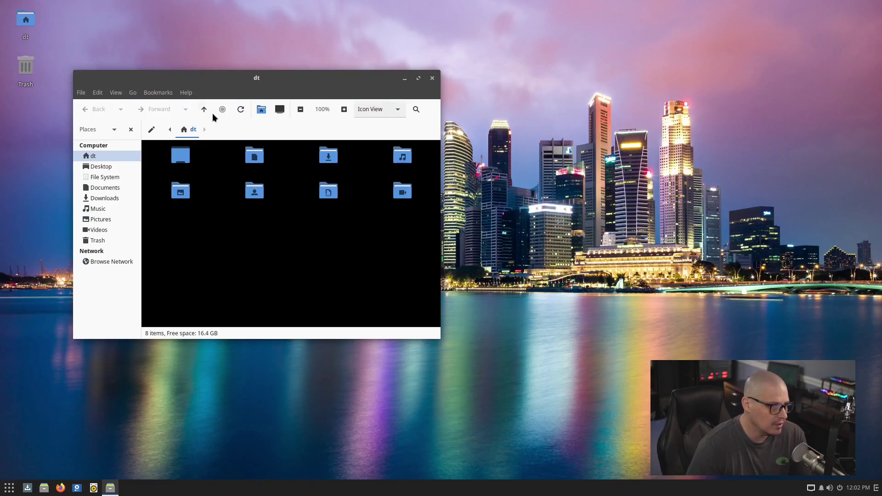
drag(216, 79, 234, 85)
click(204, 99)
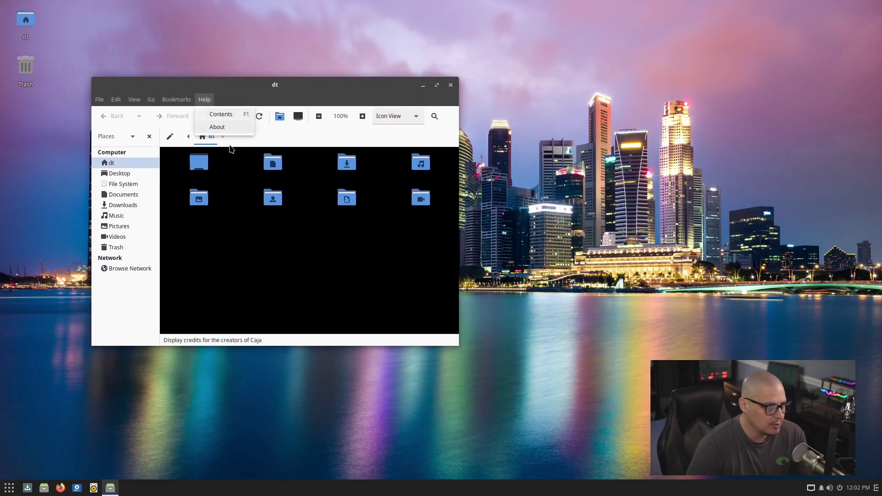
click(234, 127)
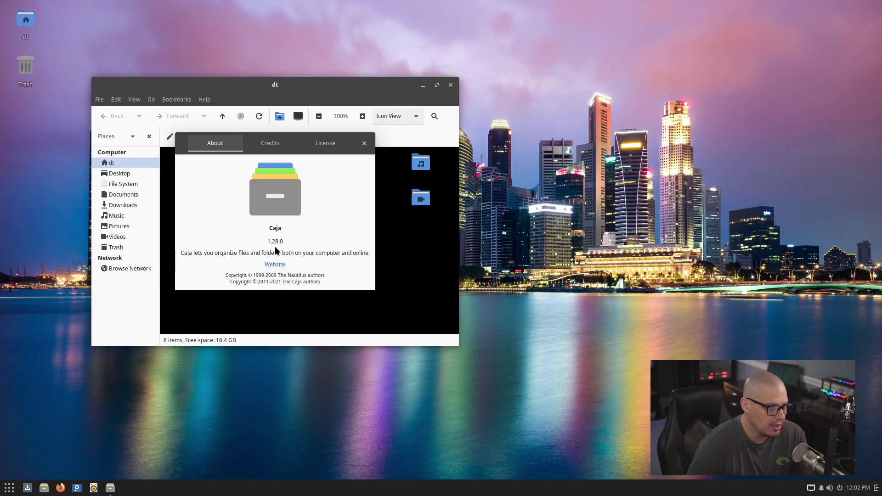
key(Escape)
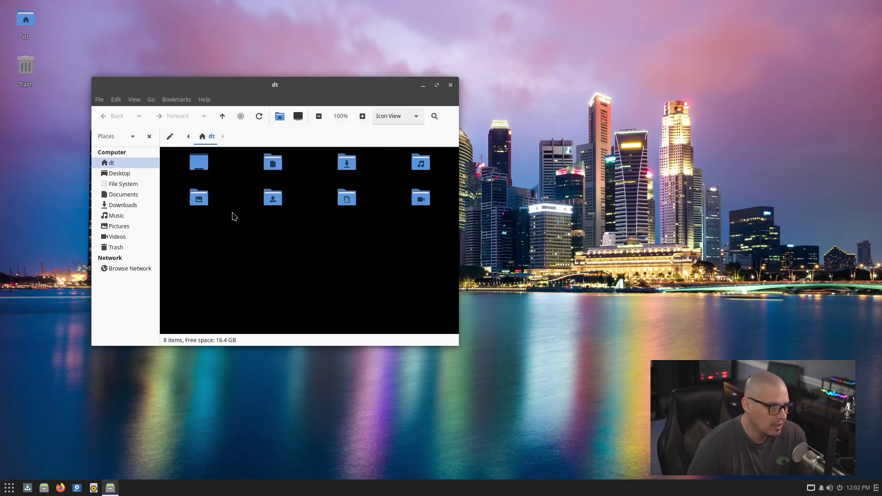
Step: Select the Desktop folder, then all eight home folders, deselect them, and close Caja
drag(317, 95, 281, 93)
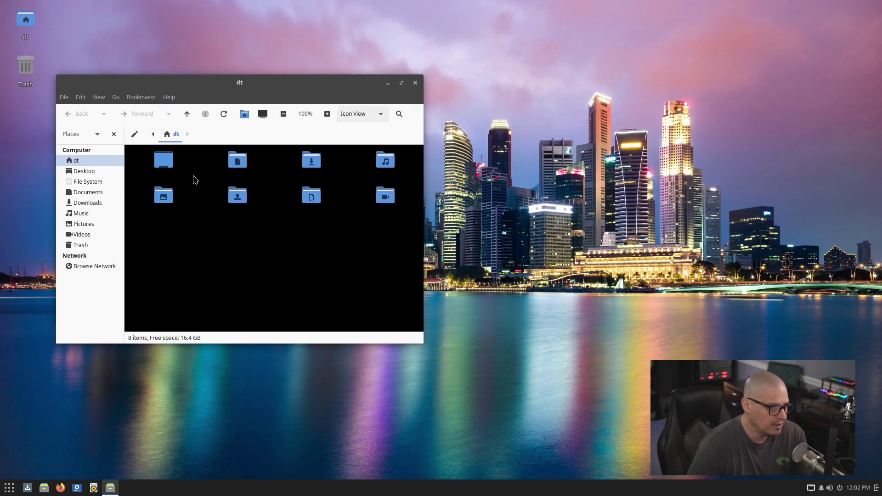
click(162, 159)
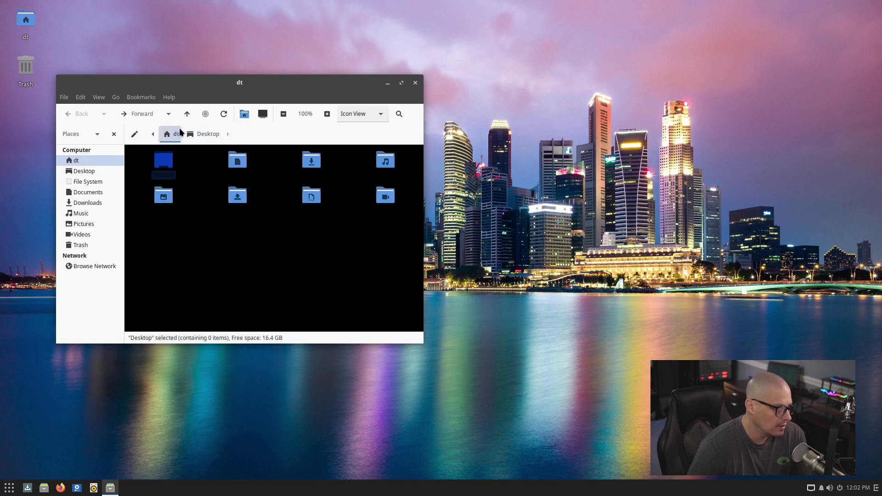
click(215, 241)
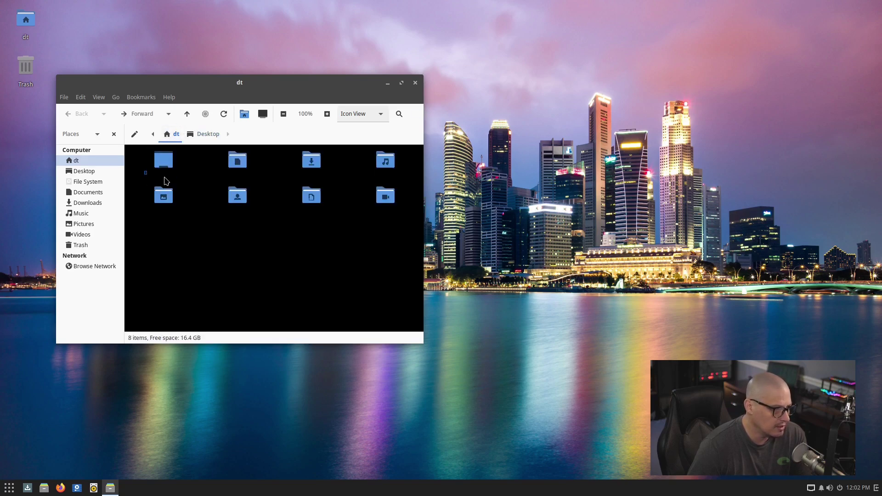
drag(166, 181, 399, 232)
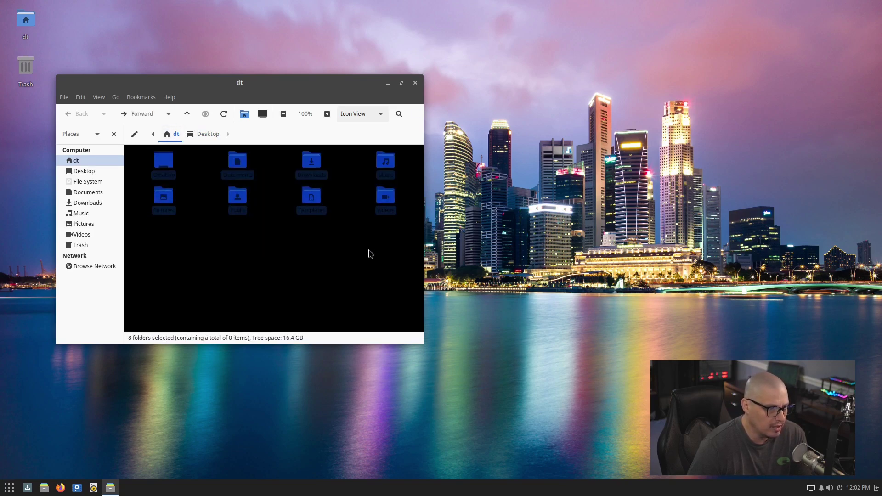
click(370, 254)
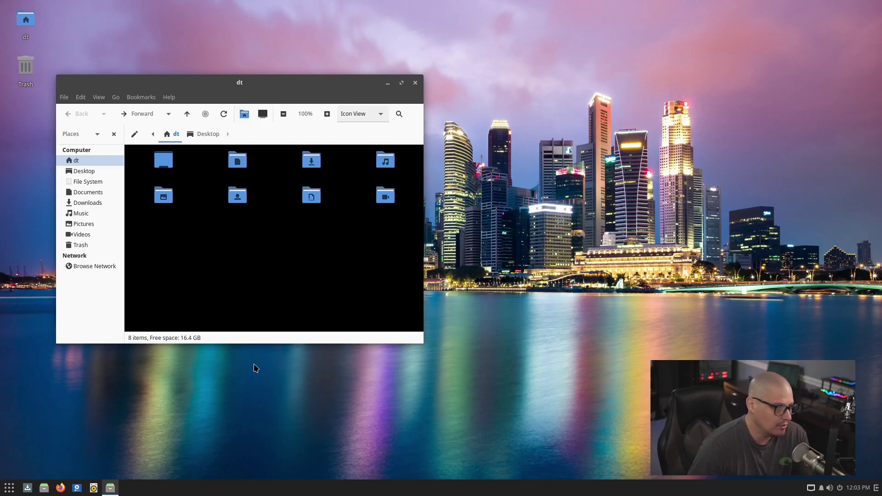
click(412, 85)
key(super)
Step: Launch Nemo from Accessories and move its Home window toward the screen centre
click(40, 243)
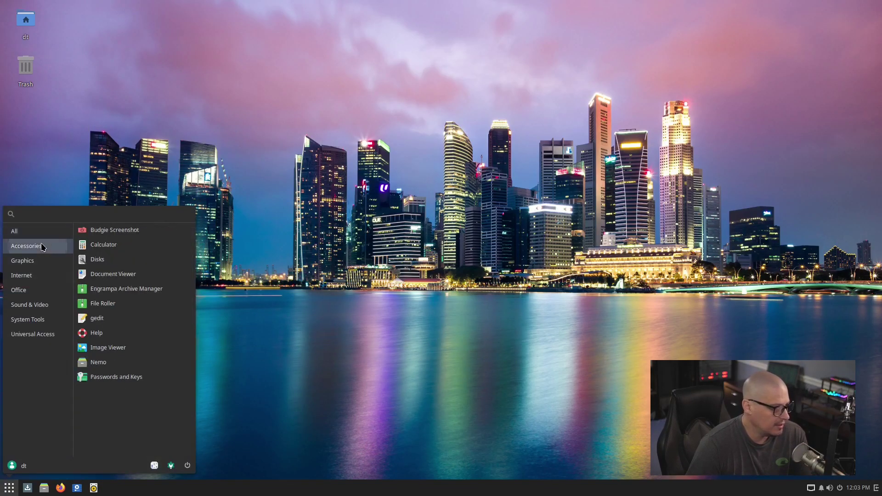
click(165, 368)
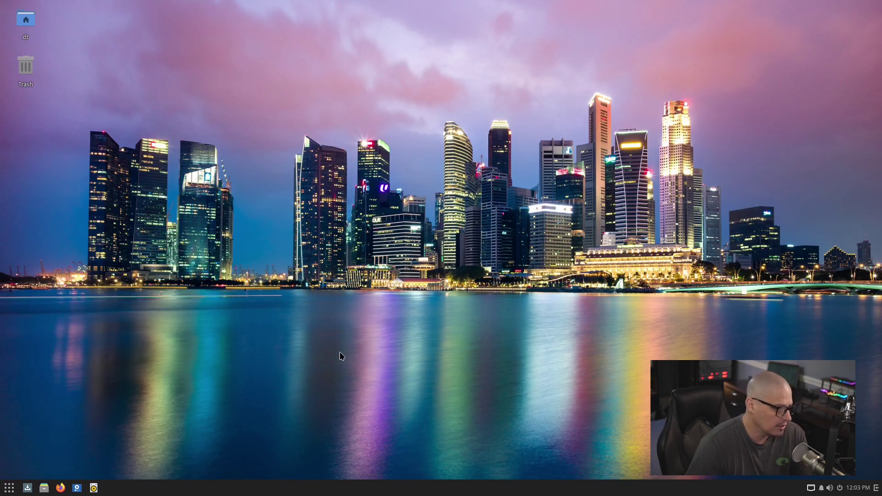
drag(264, 99, 351, 128)
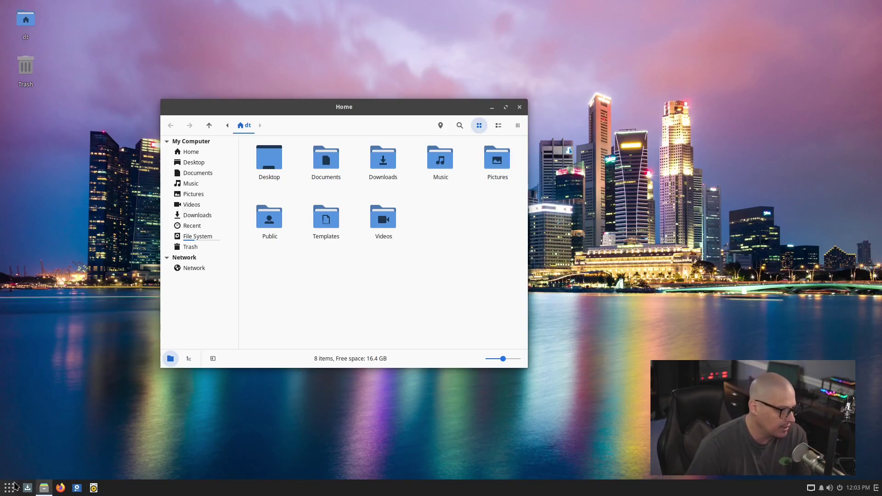
Step: Launch Caja and arrange it on the right beside the Nemo Home window
click(9, 487)
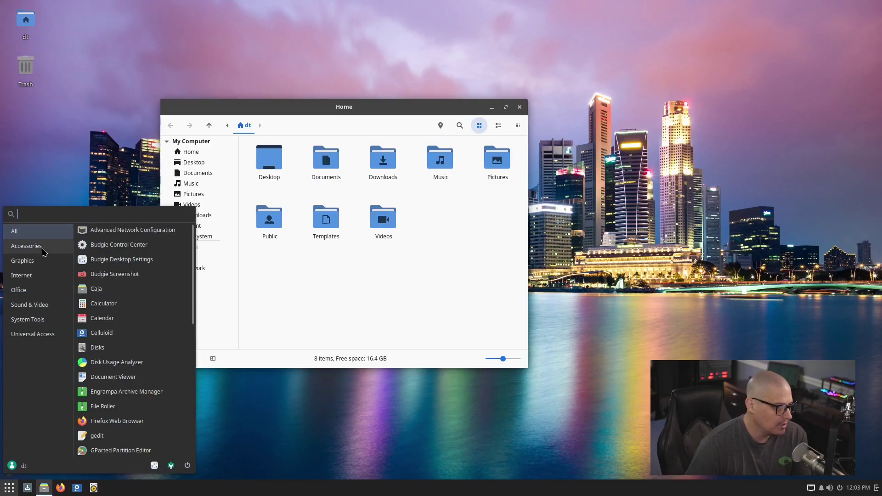
click(95, 288)
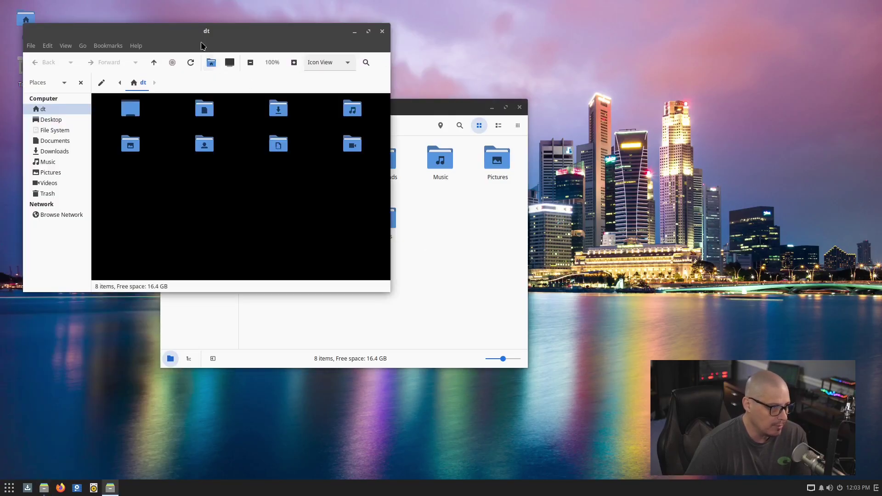
drag(202, 46, 579, 124)
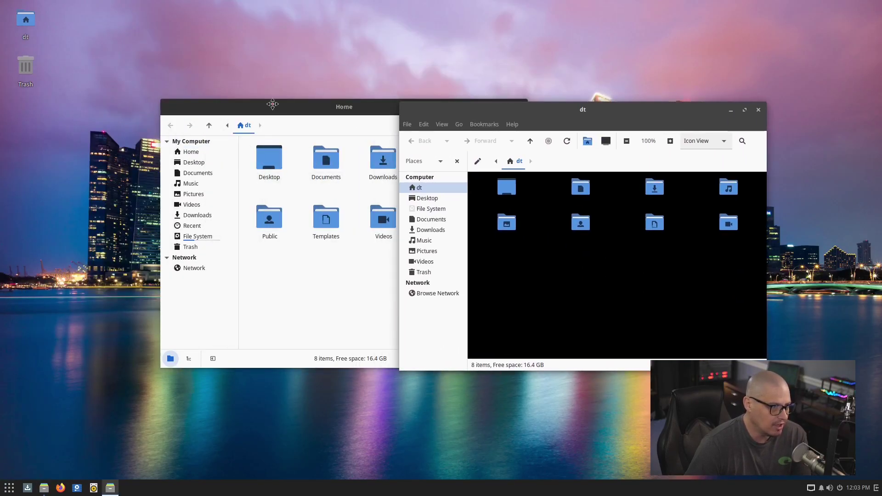
drag(272, 104, 202, 63)
drag(605, 117, 610, 160)
Step: Close both the Caja and Nemo windows
click(762, 152)
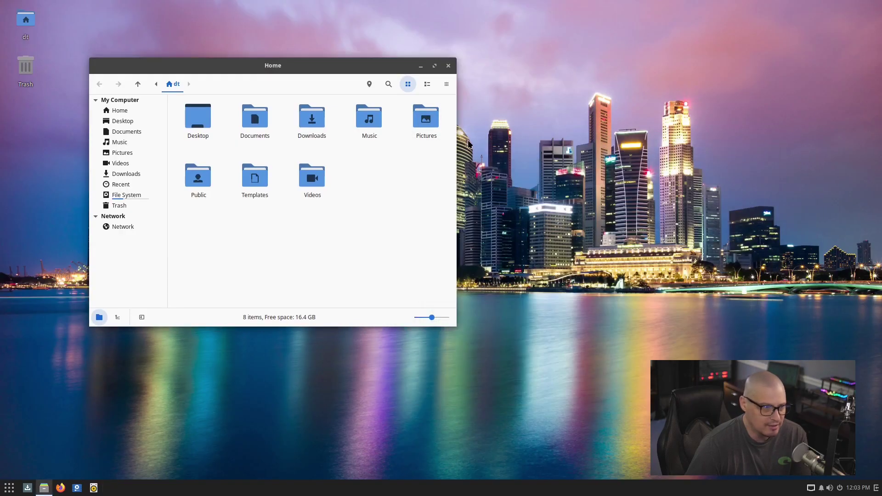
click(449, 66)
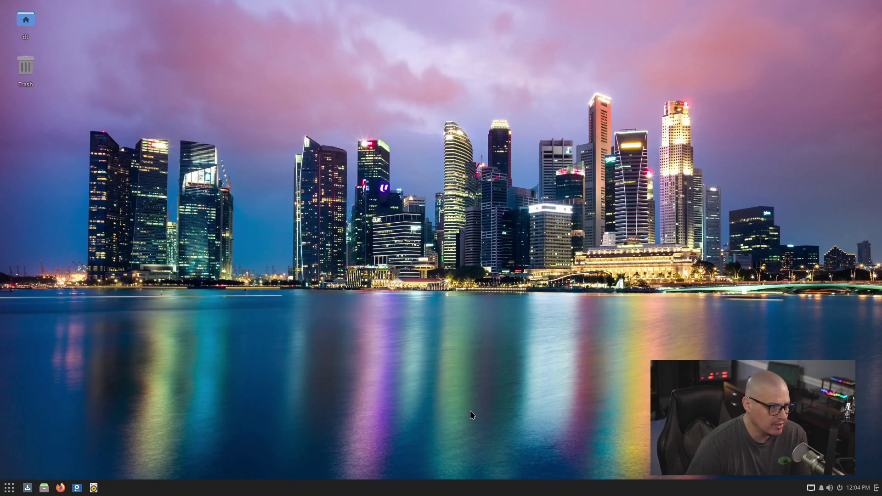
click(9, 487)
Step: Browse the Graphics and Internet categories and launch Firefox Web Browser
click(43, 261)
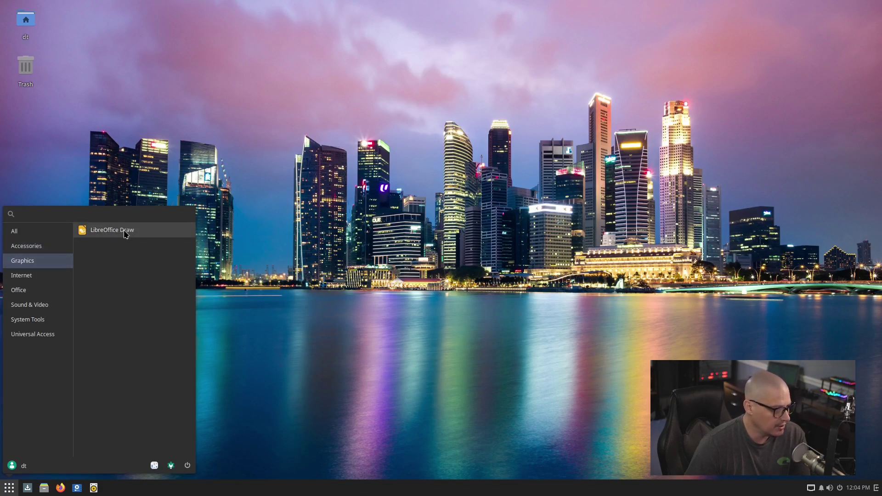
click(39, 278)
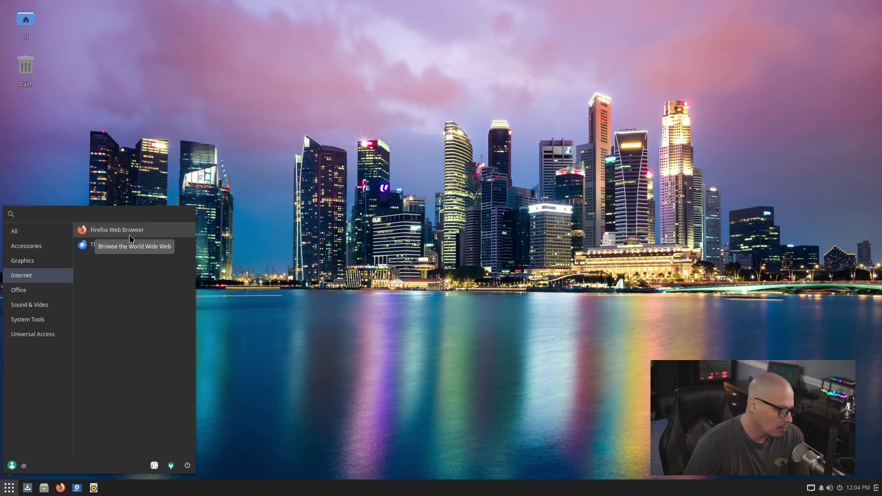
click(148, 235)
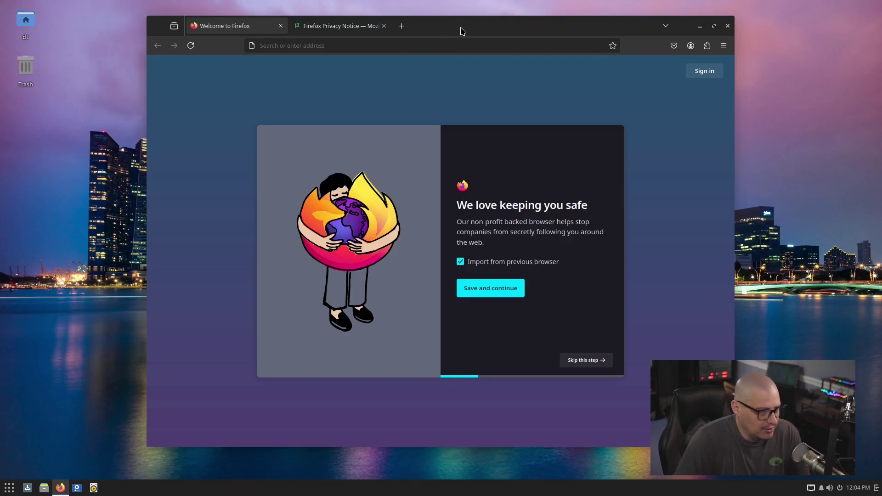
Step: Maximize Firefox, close the Privacy Notice tab, and check About Firefox shows version 134.0.2
double_click(462, 32)
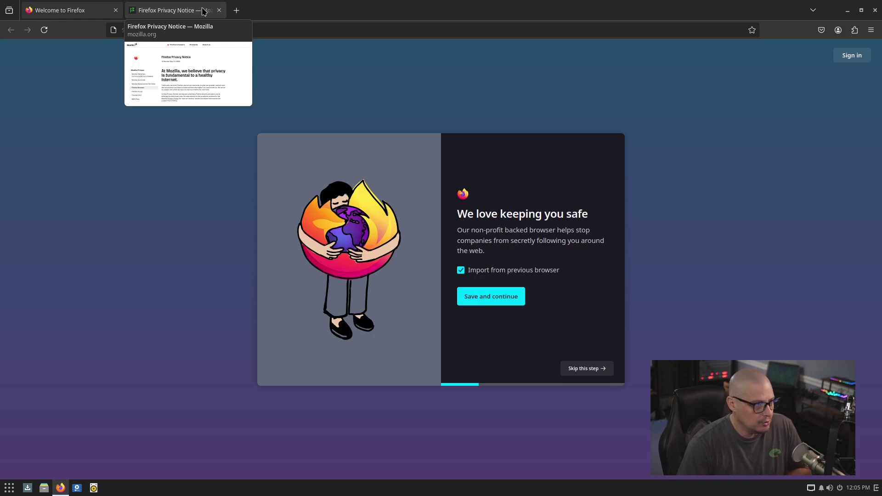
click(219, 10)
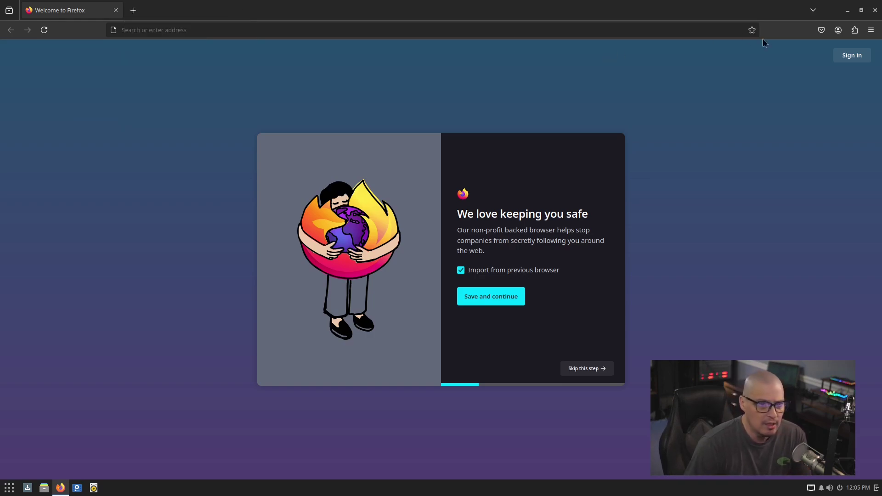
click(872, 30)
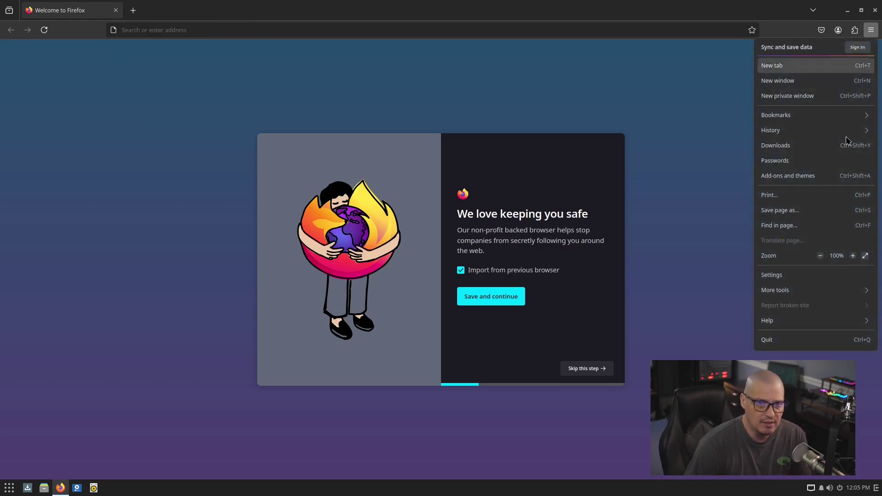
click(809, 321)
click(784, 161)
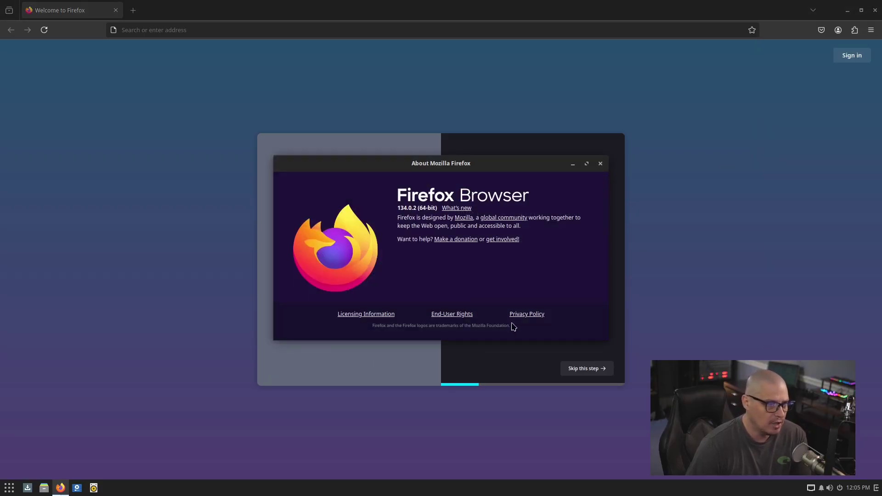
click(600, 164)
Step: Close Firefox and start a blank LibreOffice Writer document from Office, dismissing the release-notes bar
click(875, 12)
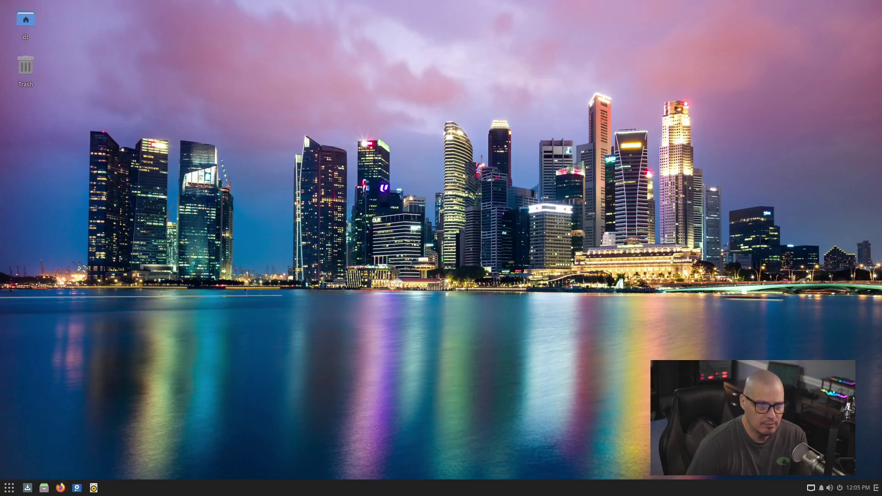
click(9, 488)
click(29, 290)
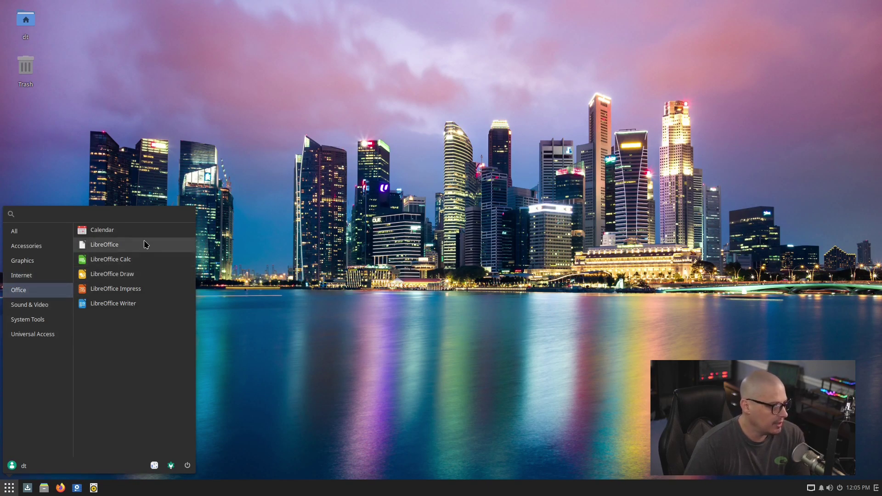
click(151, 304)
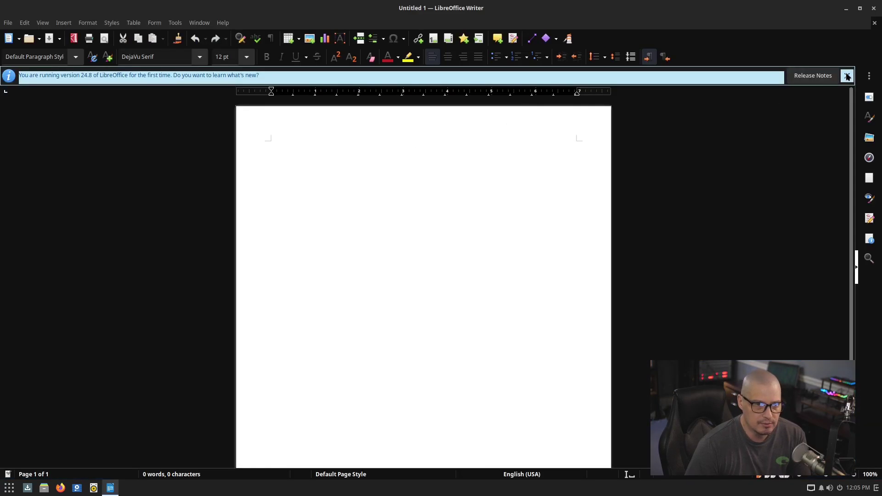
click(848, 76)
Step: Confirm About LibreOffice shows version 24.8.4.2, then close Writer
click(223, 22)
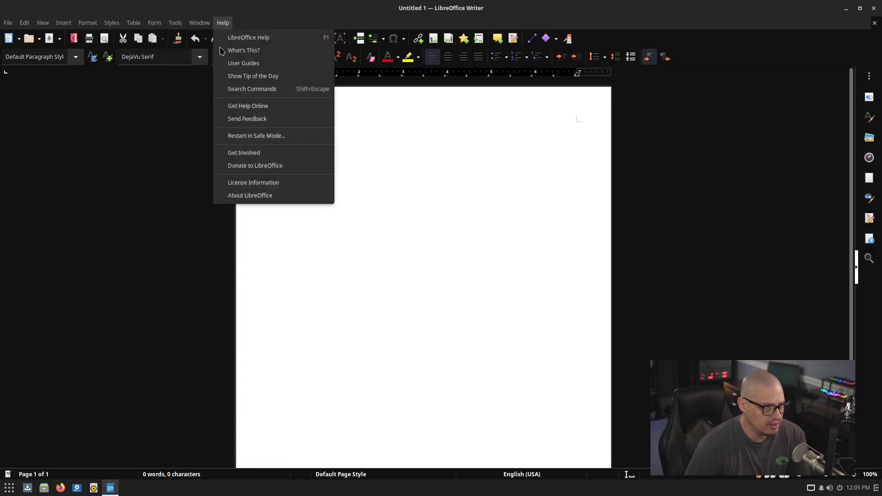
click(261, 195)
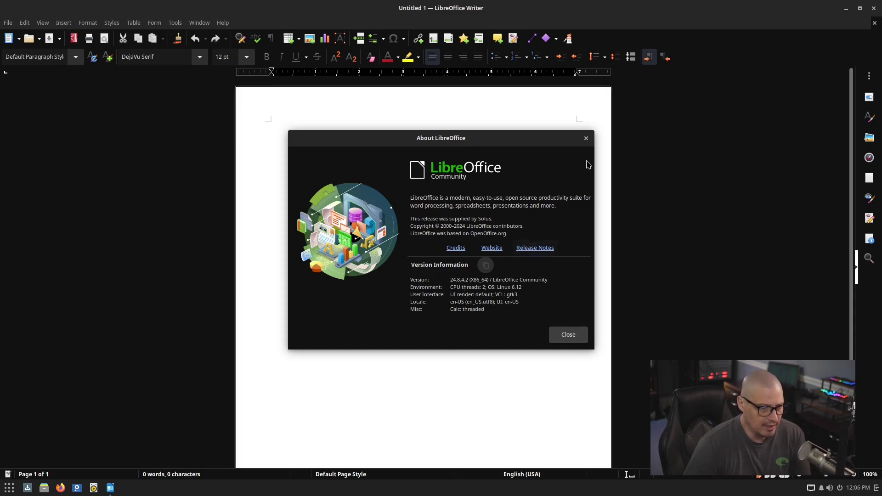
click(586, 138)
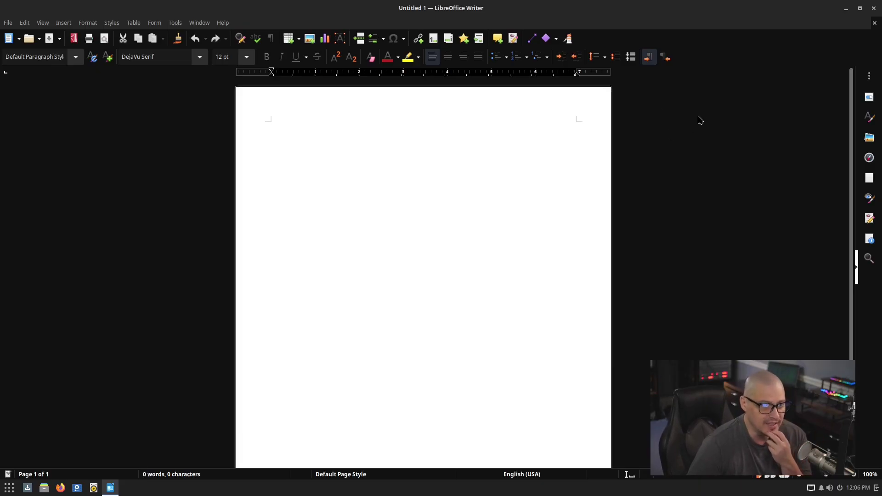
click(873, 10)
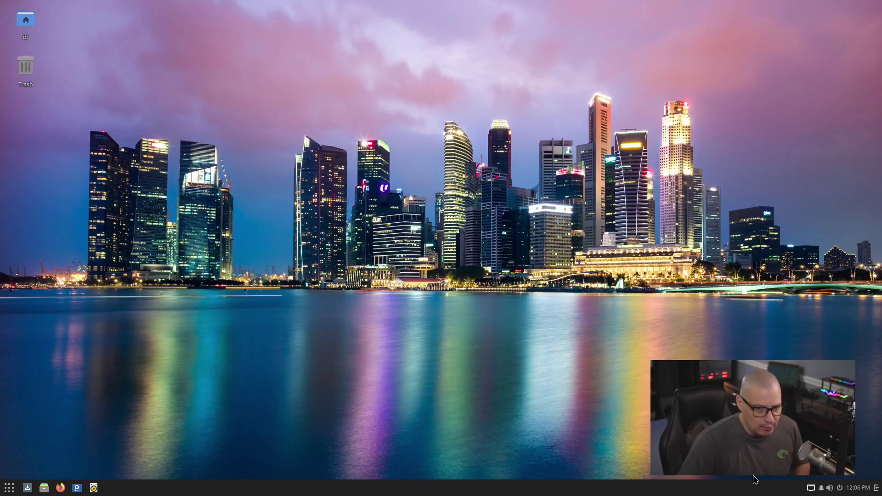
Step: Browse the Sound & Video and System Tools categories and launch Budgie Control Center
click(9, 488)
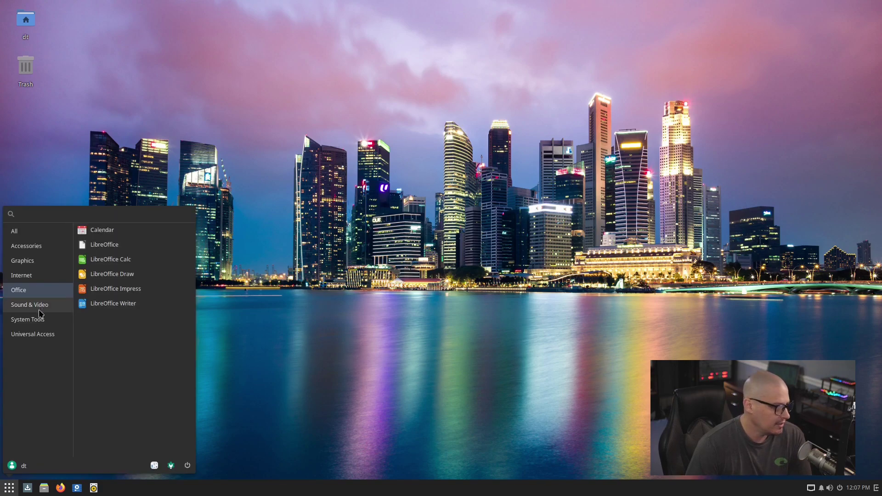
click(29, 305)
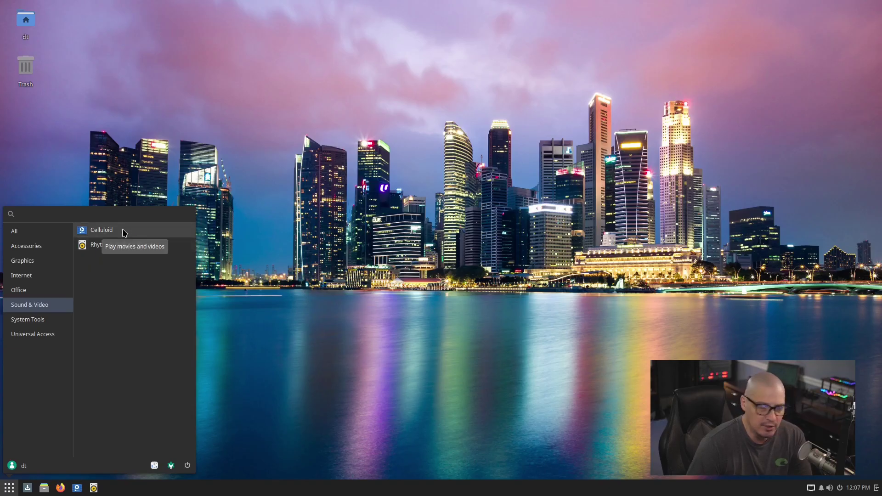
click(48, 320)
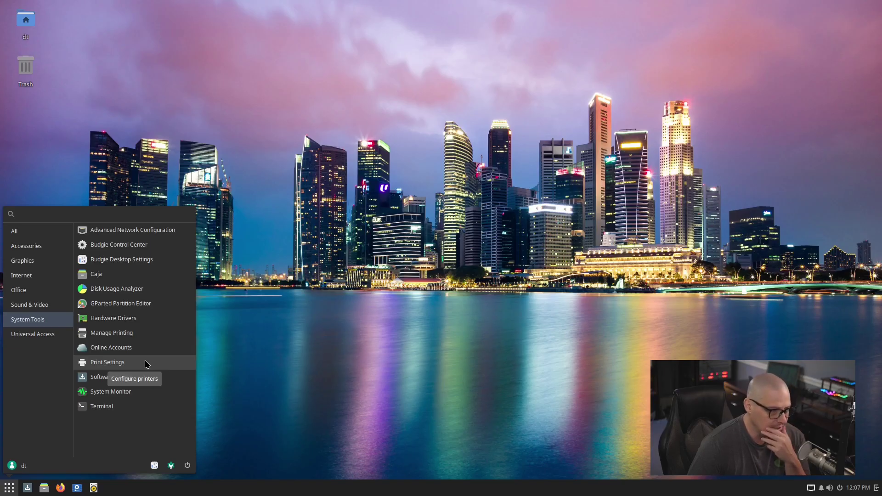
click(158, 246)
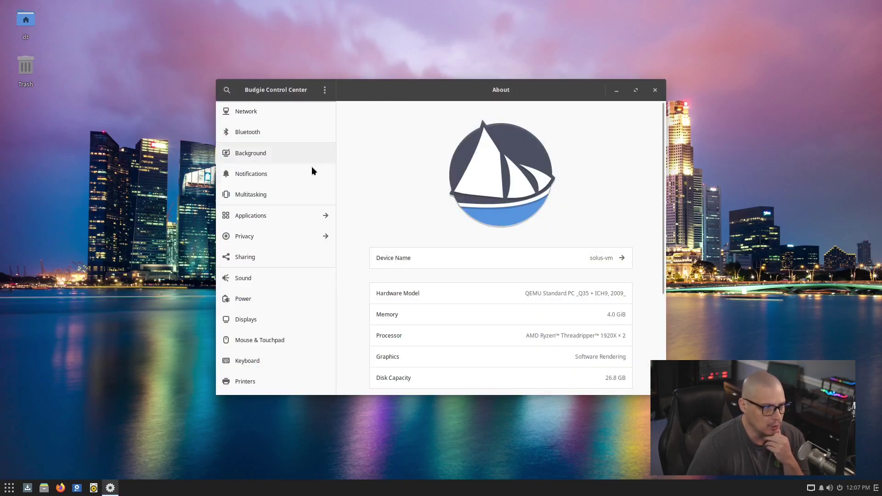
Step: Open the Background page and try the fallen leaf and river map wallpapers
click(284, 155)
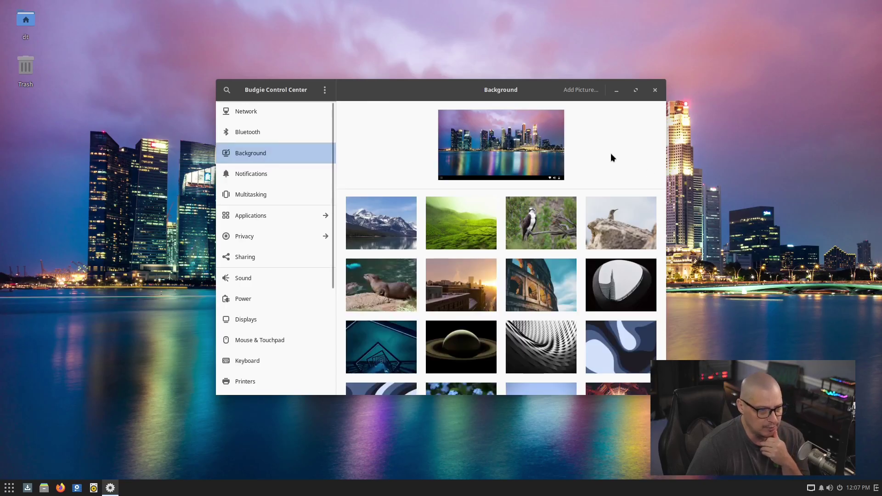
drag(445, 89, 292, 60)
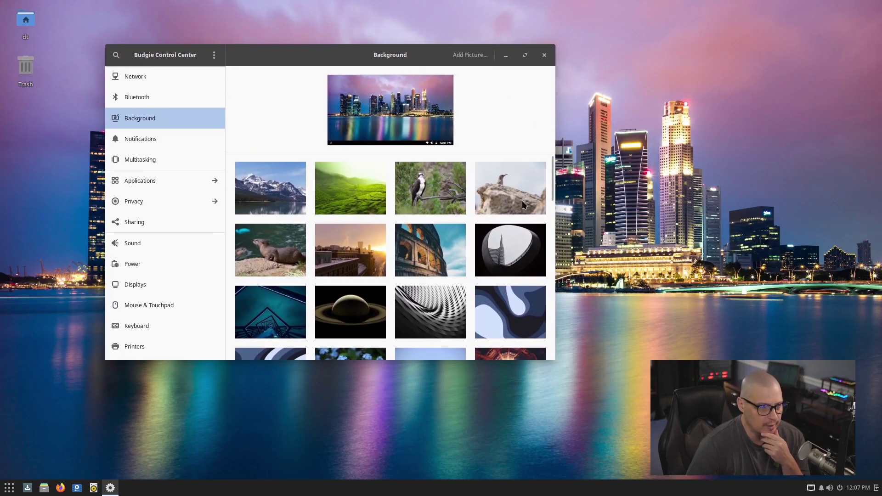
scroll(514, 221, down, 5)
scroll(496, 250, down, 6)
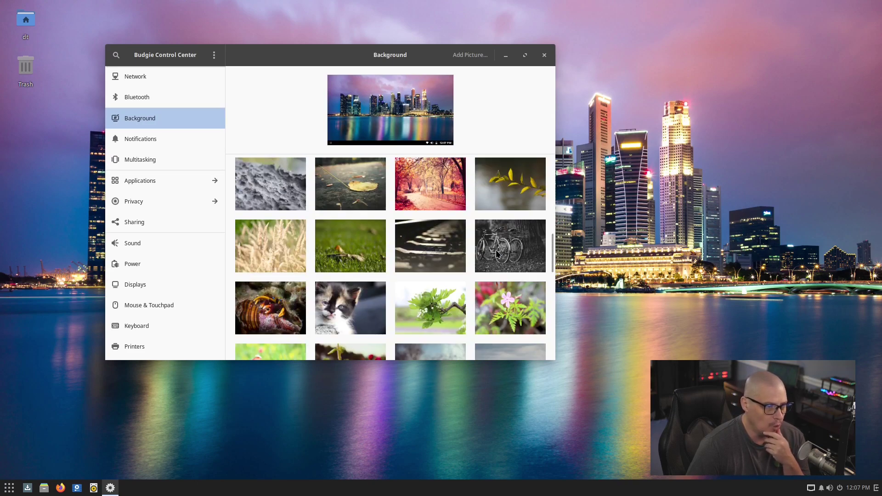
scroll(486, 288, up, 4)
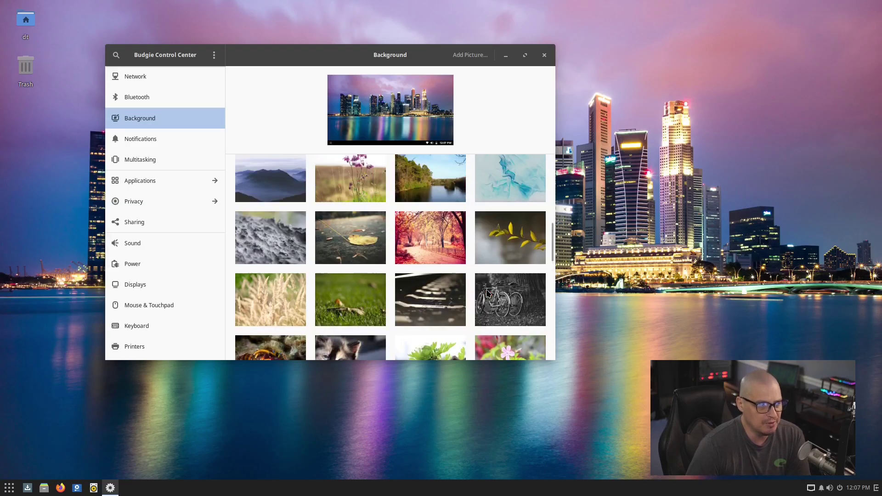
click(341, 264)
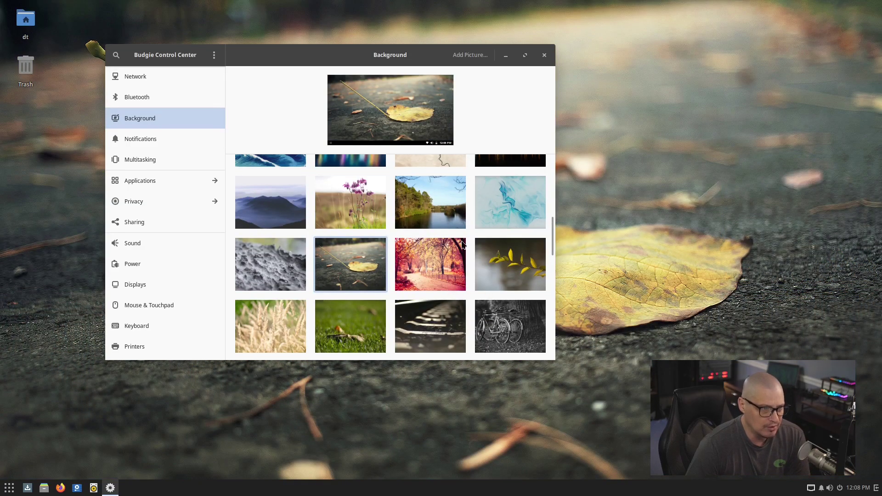
scroll(464, 245, up, 1)
scroll(453, 254, up, 1)
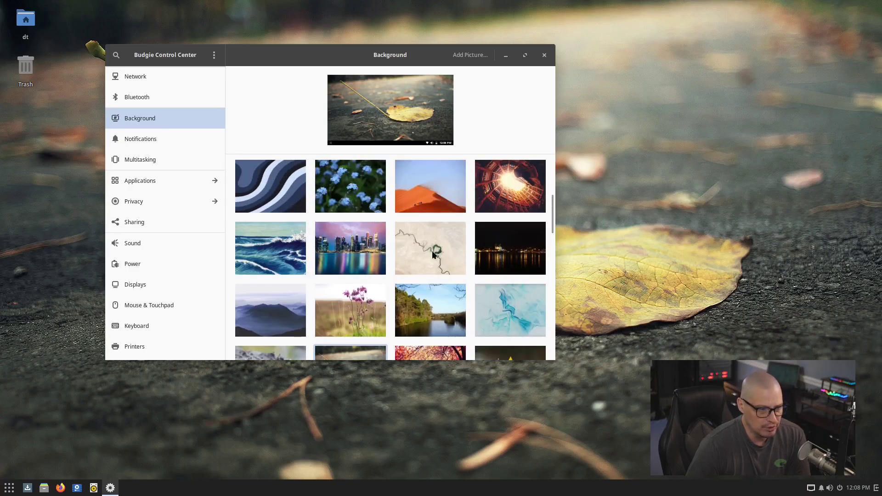
click(433, 252)
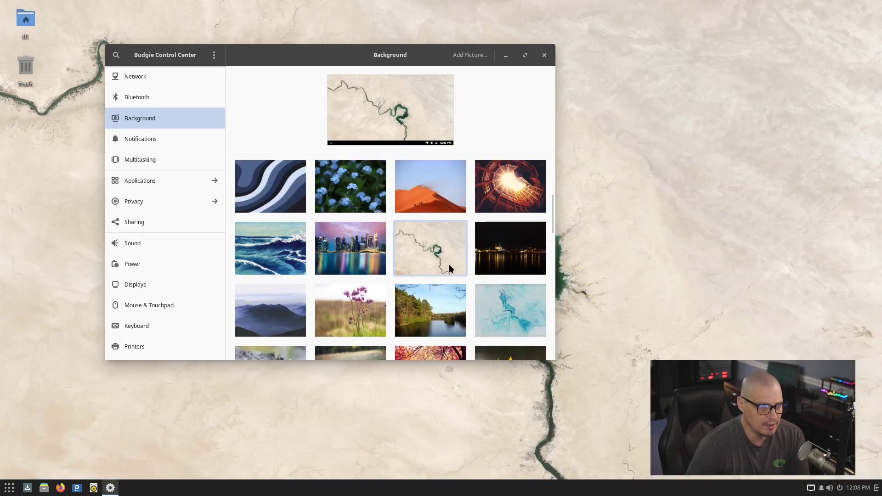
Step: Set the green tea hills wallpaper and close Budgie Control Center
scroll(449, 243, up, 1)
mouse_move(310, 56)
mouse_down()
mouse_move(520, 64)
mouse_move(799, 54)
mouse_move(726, 70)
mouse_move(801, 65)
mouse_move(443, 87)
mouse_move(329, 75)
mouse_move(322, 65)
mouse_up()
scroll(397, 263, up, 5)
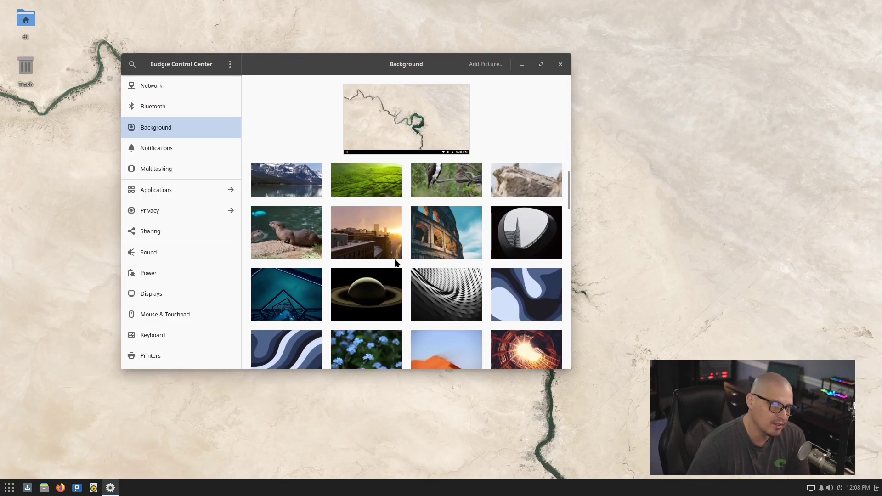
click(375, 198)
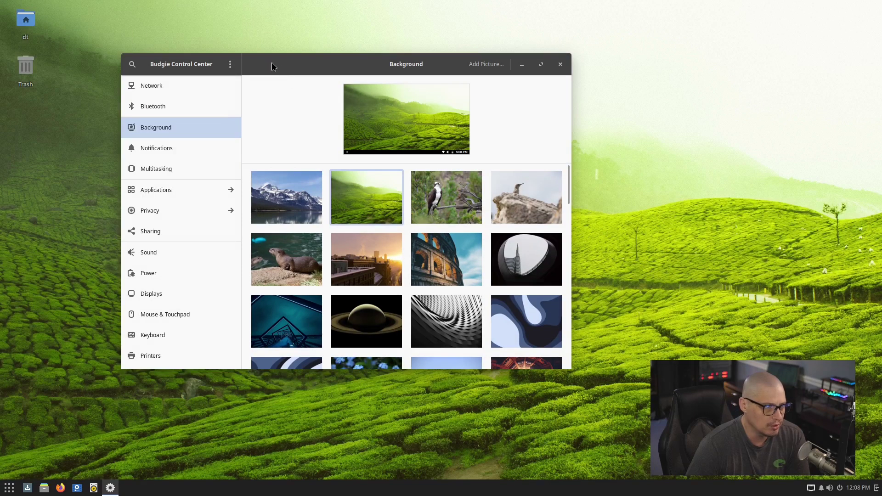
drag(271, 65, 249, 67)
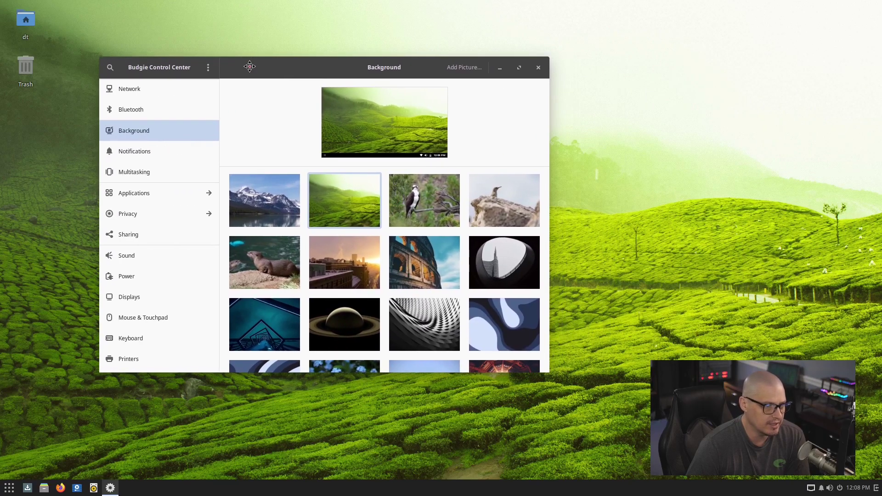
click(539, 68)
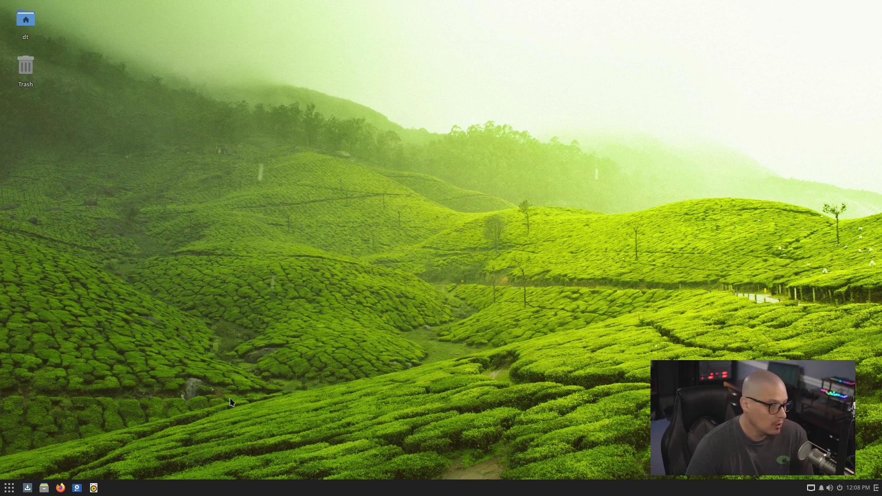
click(9, 488)
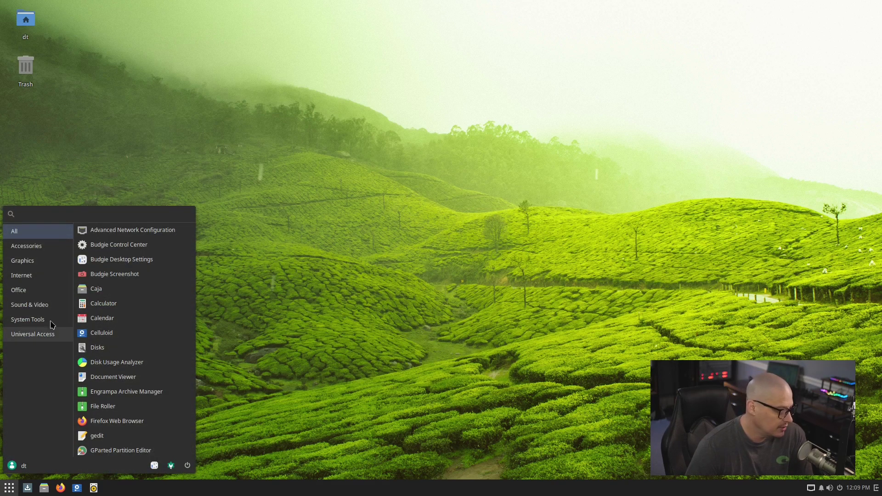
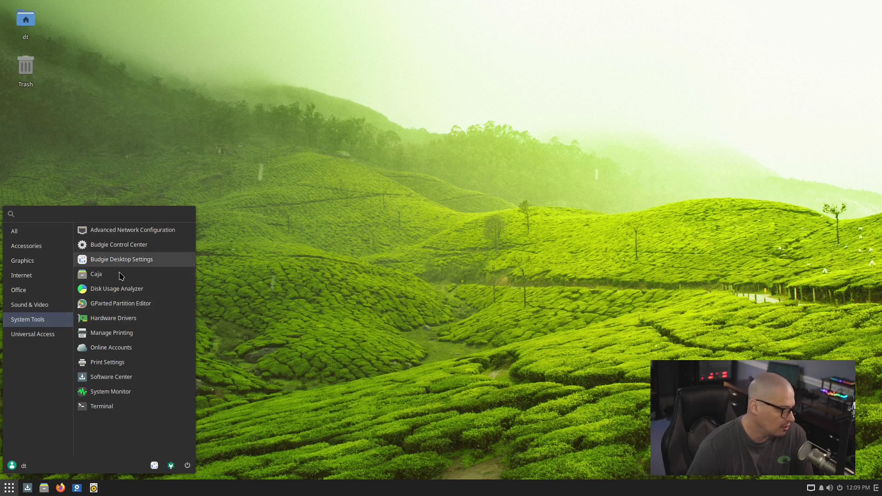
Step: Browse Software Center's Home categories like Gaming on Solus and System Software, then close it
click(151, 376)
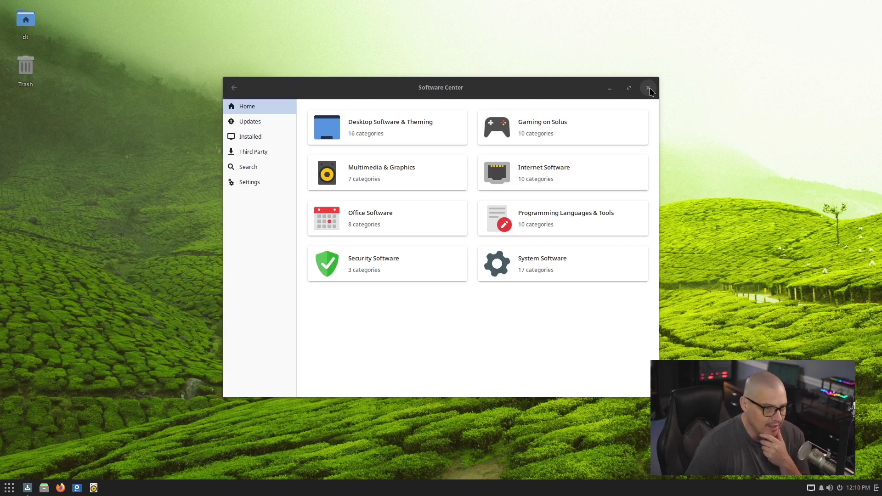
click(649, 88)
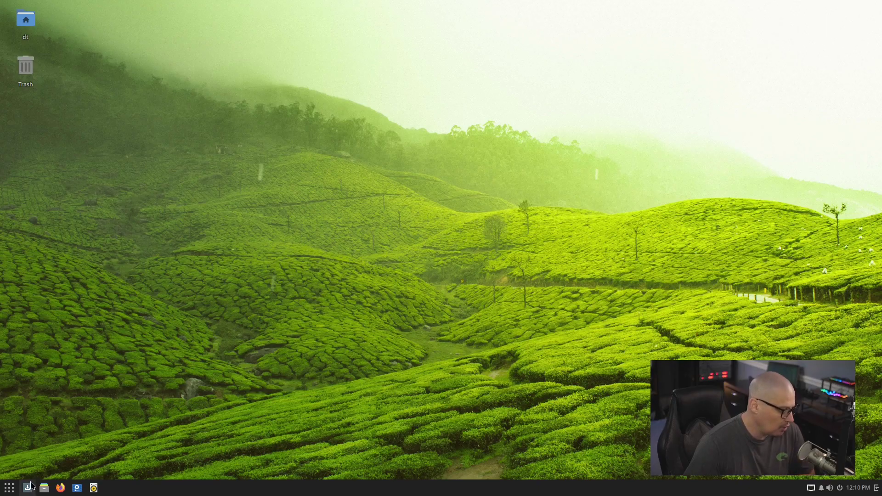
Step: Launch GNOME Terminal from a 'term' menu search, maximized and with enlarged text
click(10, 488)
text(term)
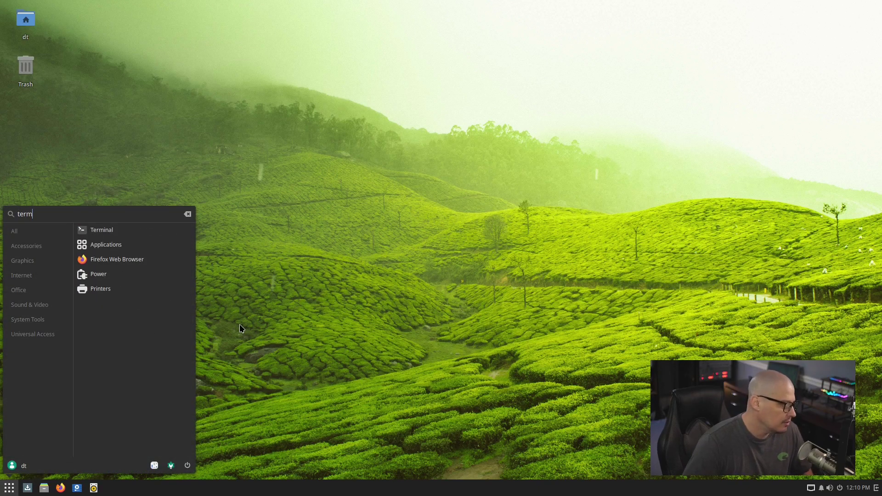
key(Return)
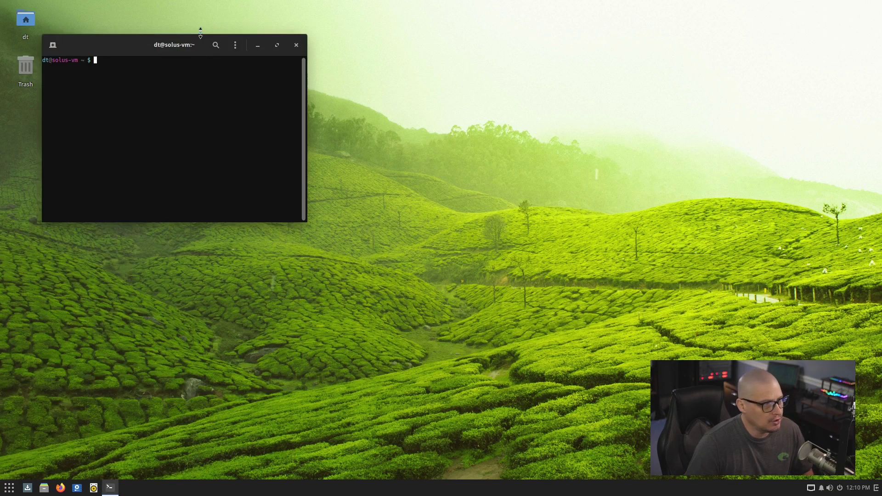
double_click(191, 45)
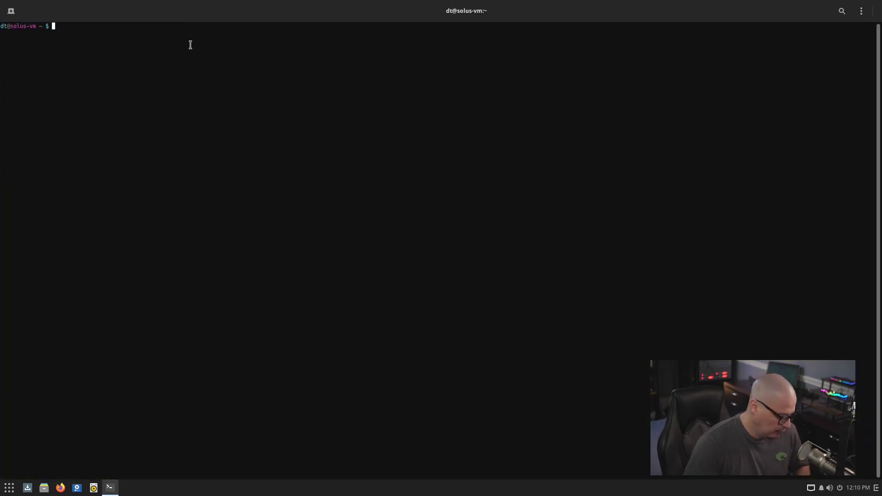
key(ctrl+plus)
key(ctrl+plus)
key(ctrl+plus)
key(ctrl+plus)
key(ctrl+plus)
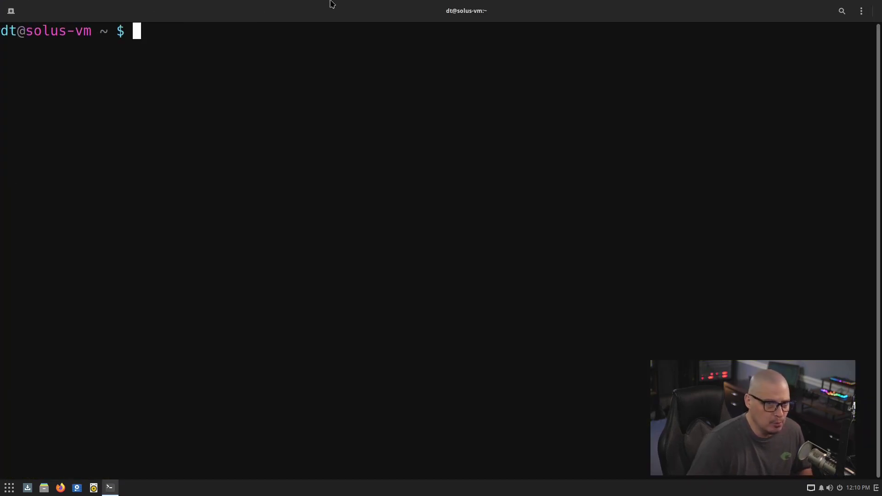
Step: Check the terminal's About dialog showing version 3.54.0 for GNOME 47, then dismiss it
click(810, 11)
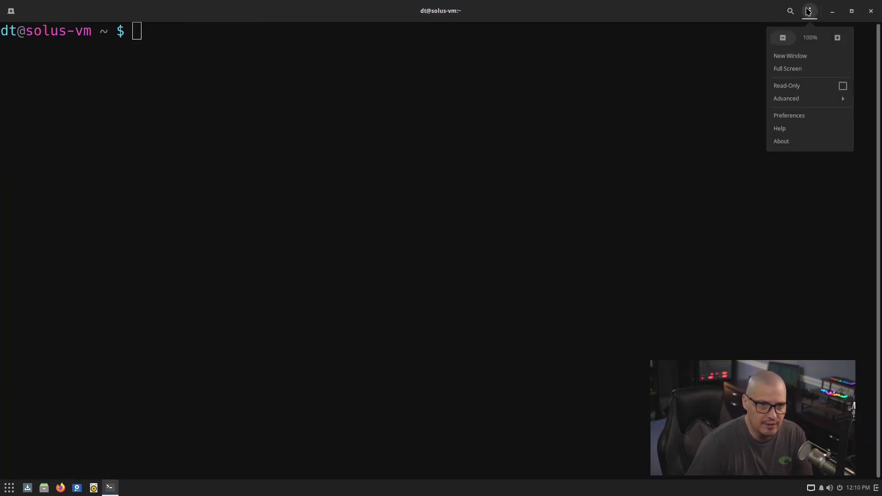
click(799, 145)
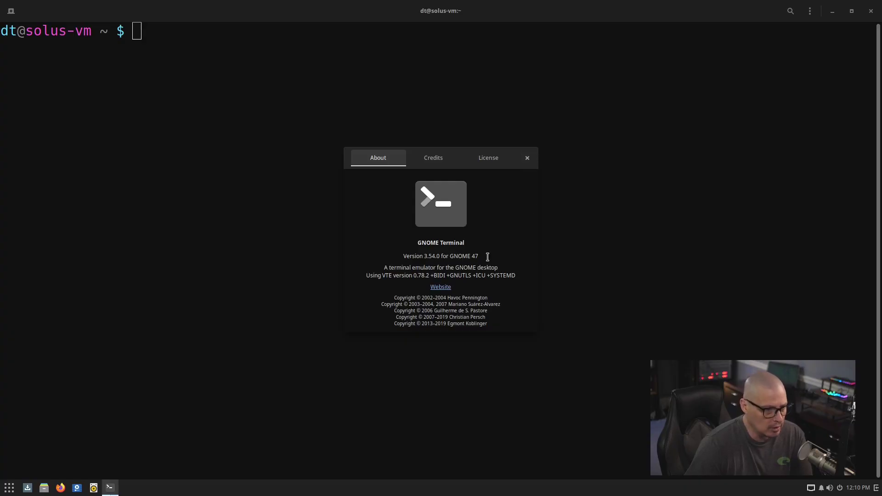
click(528, 158)
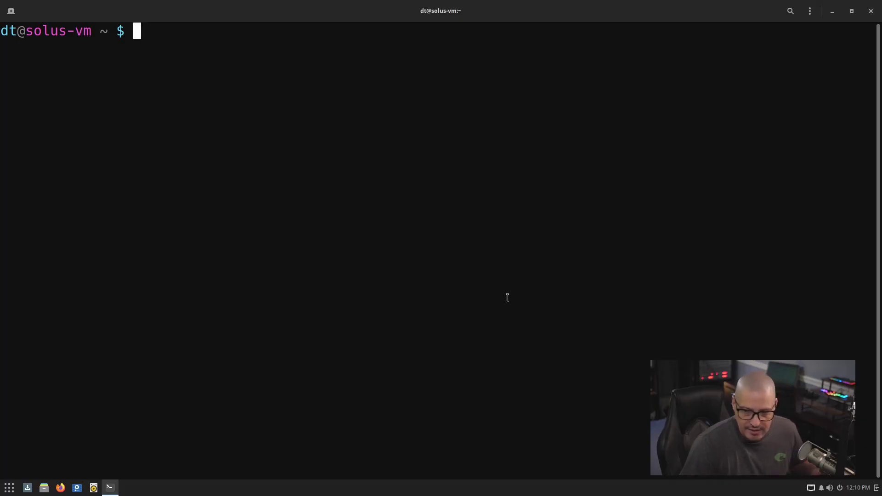
Step: Print the kernel version with uname -r, showing 6.12.9-312.current
text(uanme -)
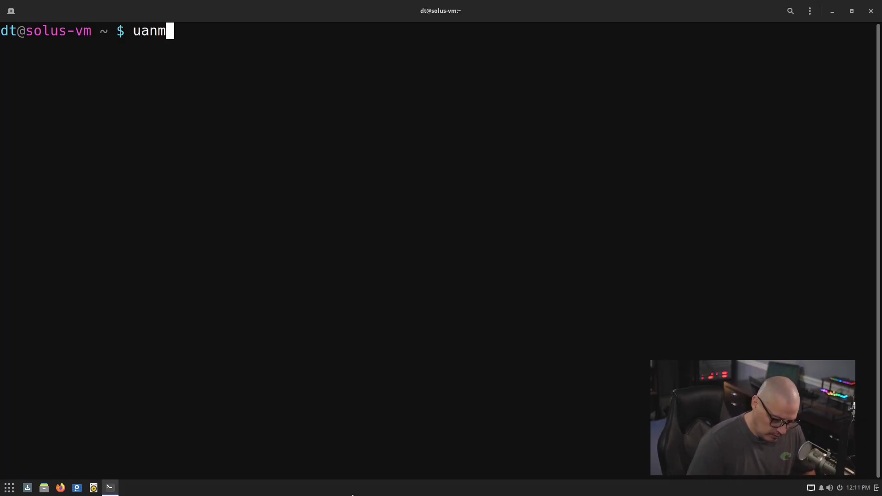
key(BackSpace)
key(BackSpace)
key(BackSpace)
key(BackSpace)
key(BackSpace)
key(BackSpace)
text(n)
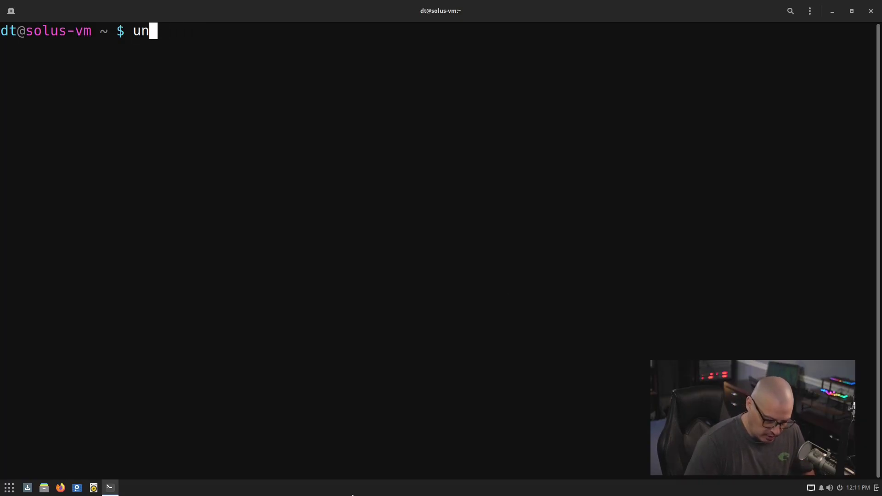
text(ame -r)
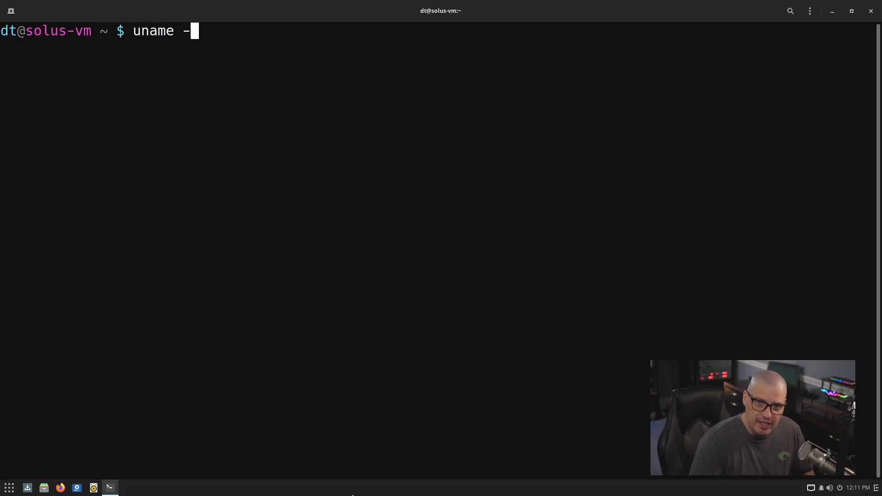
key(Return)
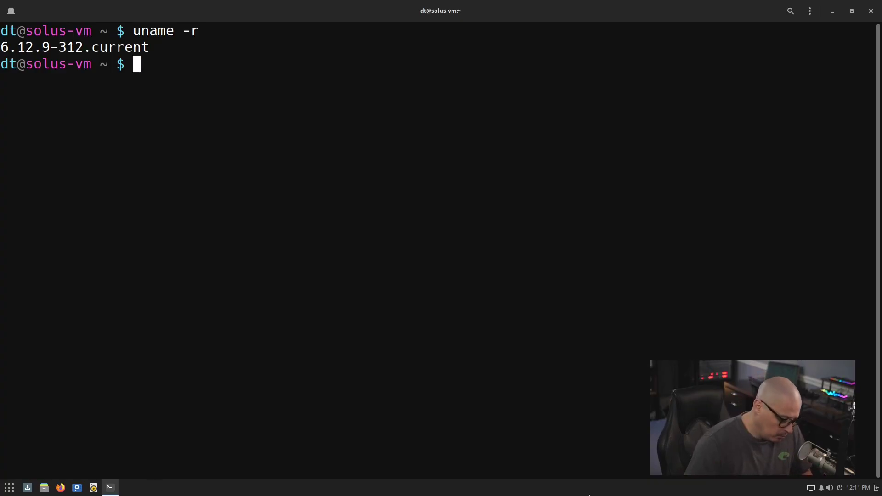
Step: Locate pipewire with whereis and highlight its /usr/bin/pipewire path
text(wehrei)
key(BackSpace)
key(BackSpace)
key(BackSpace)
key(BackSpace)
key(BackSpace)
text(her)
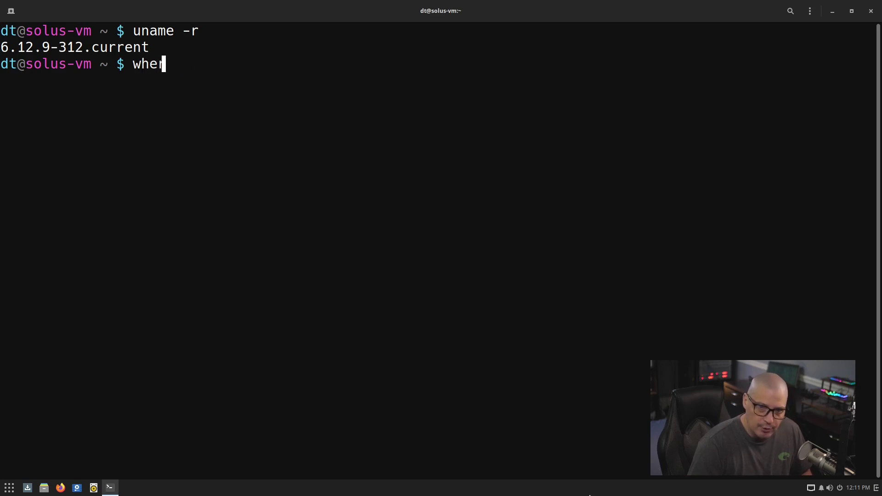
text(eis pipewire)
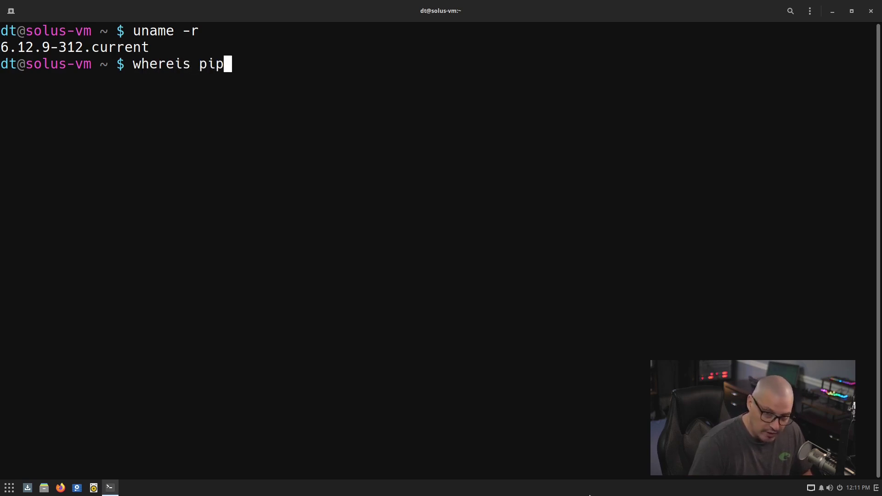
key(Return)
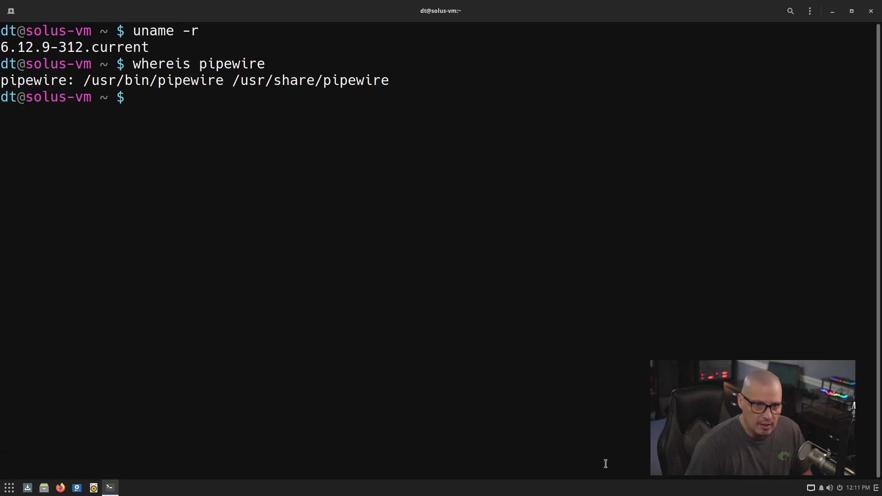
drag(83, 80, 224, 81)
click(173, 96)
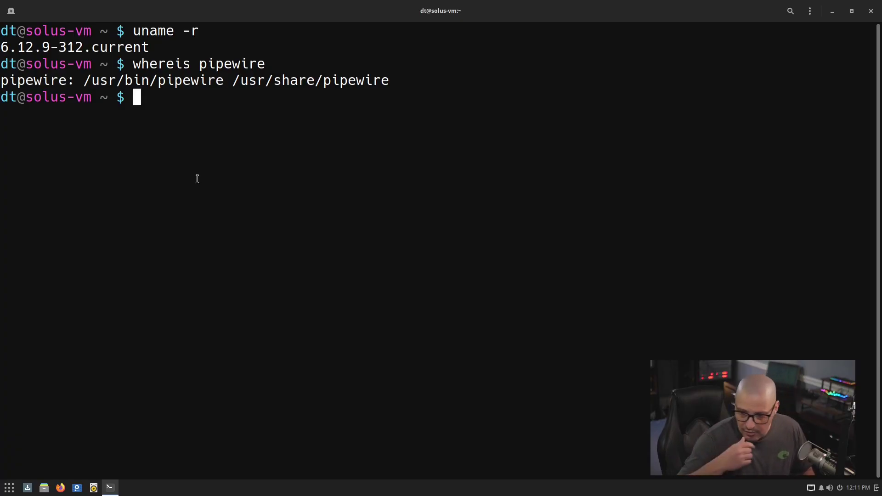
Step: Run echo $XDG_SESSION_TYPE and highlight the resulting x11 line
text(echo )
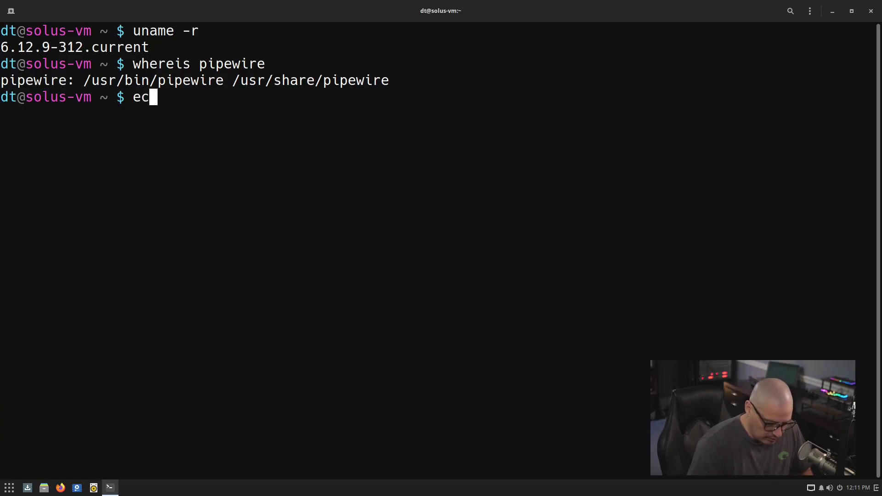
text($)
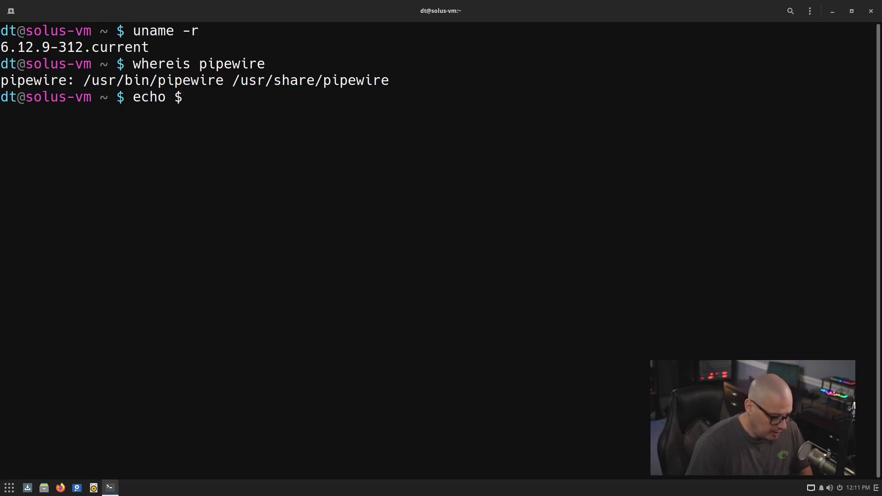
text(XDG_SES)
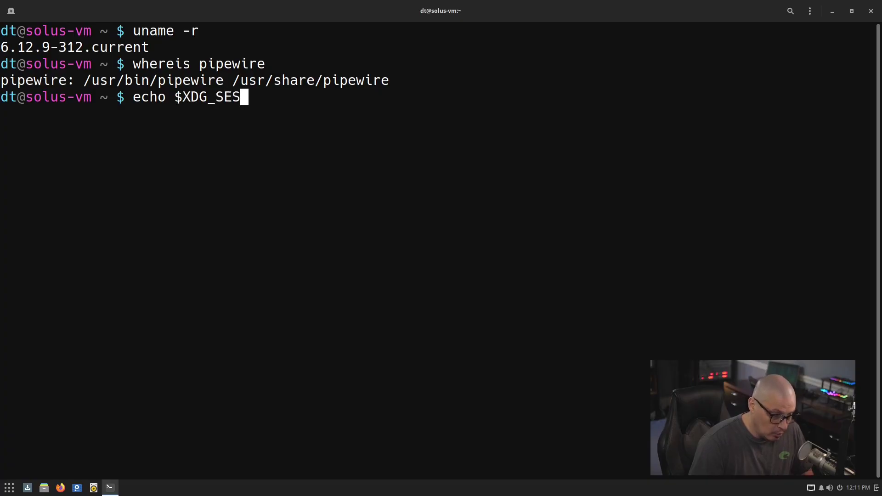
text(SION_TYPE)
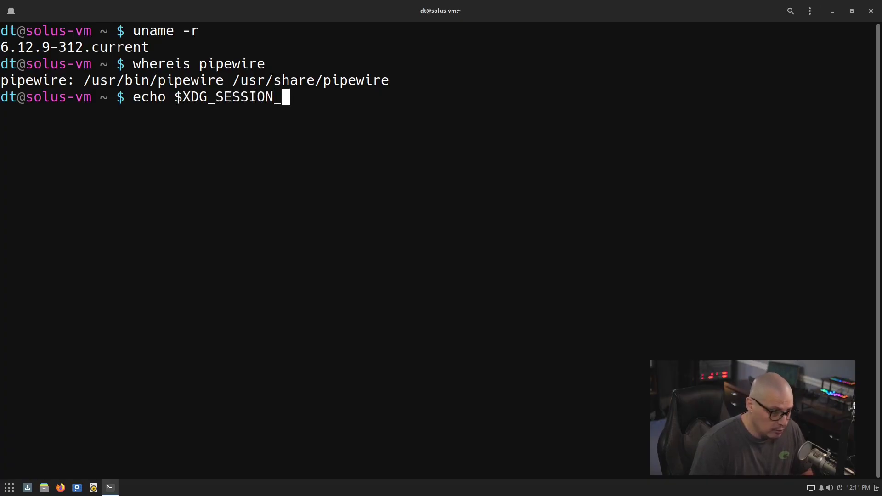
key(Return)
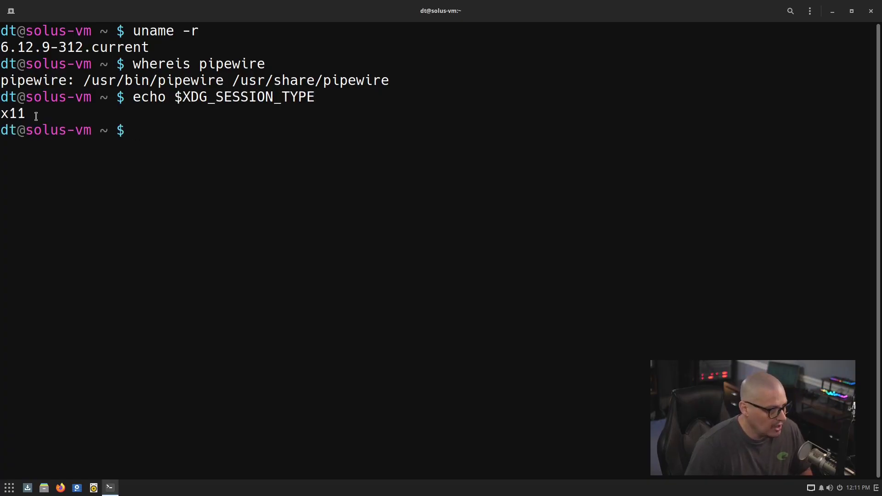
triple_click(36, 114)
click(162, 129)
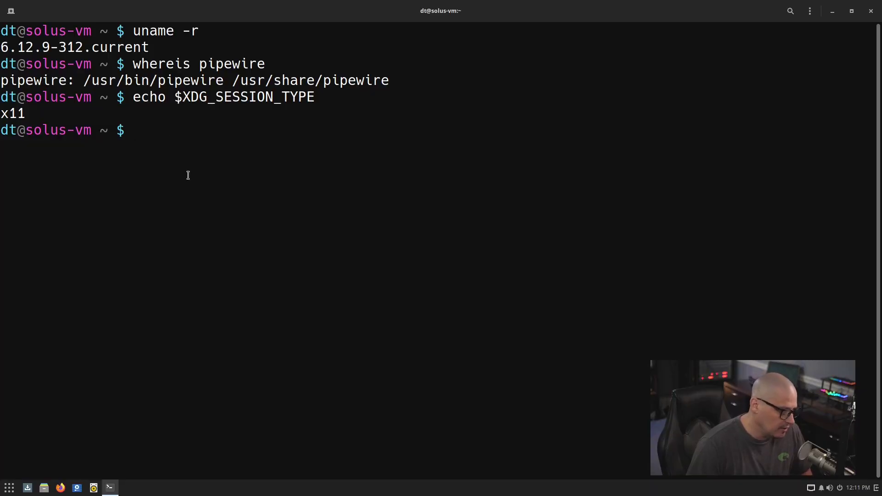
Step: Locate flatpak at /usr/bin/flatpak and confirm flatpak list shows no installed apps
text(whereis flatpak)
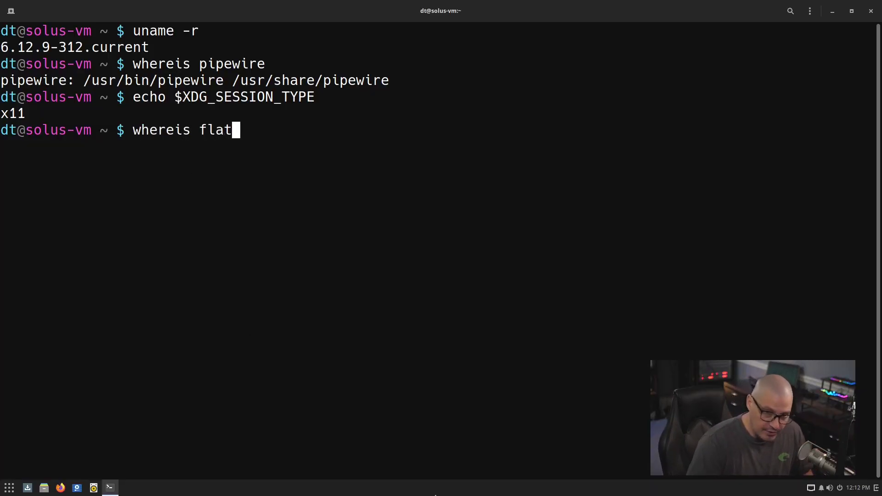
key(Return)
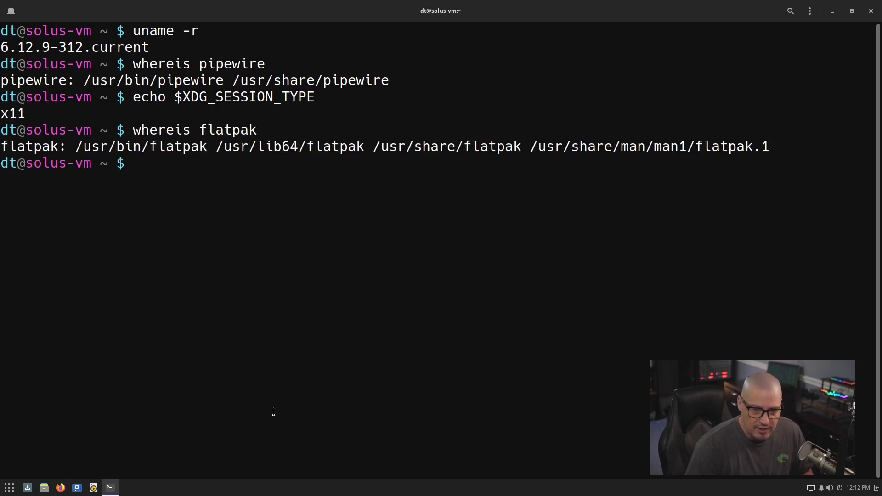
text(flatpak)
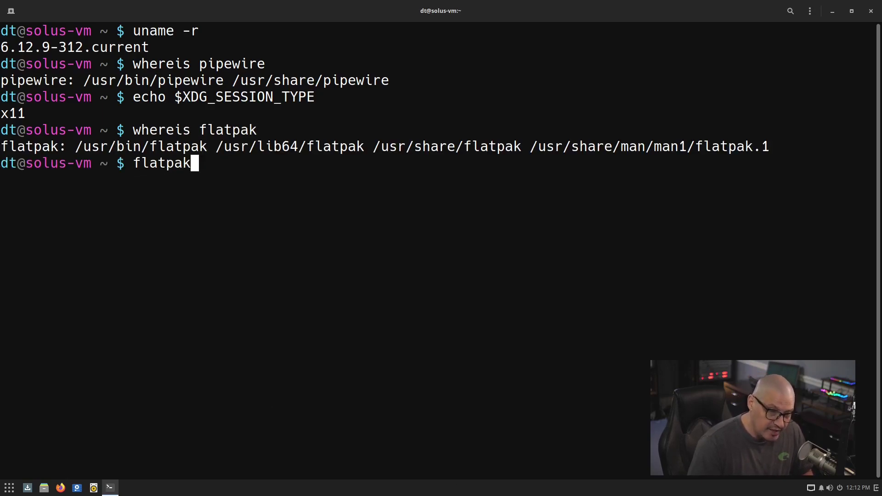
text( list)
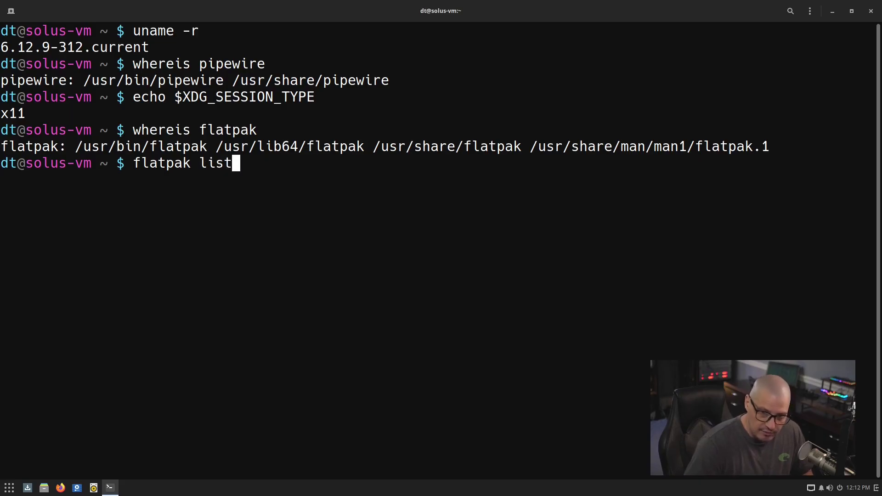
key(Return)
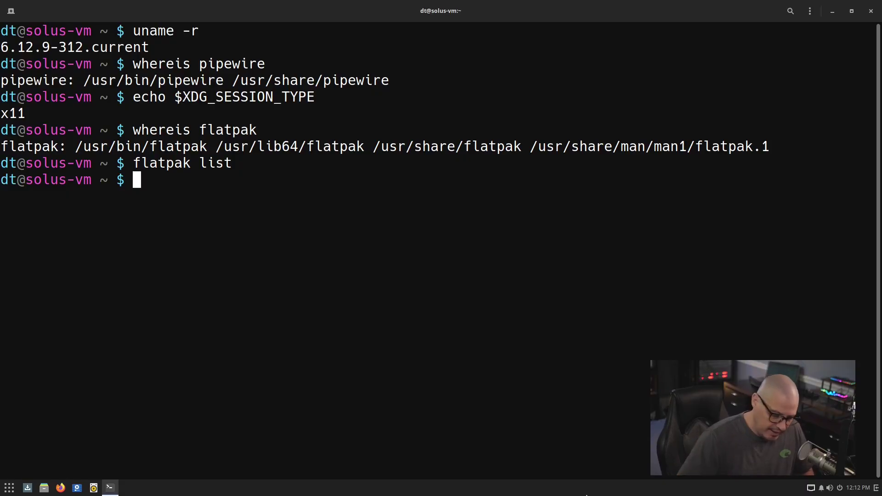
text(eopkg)
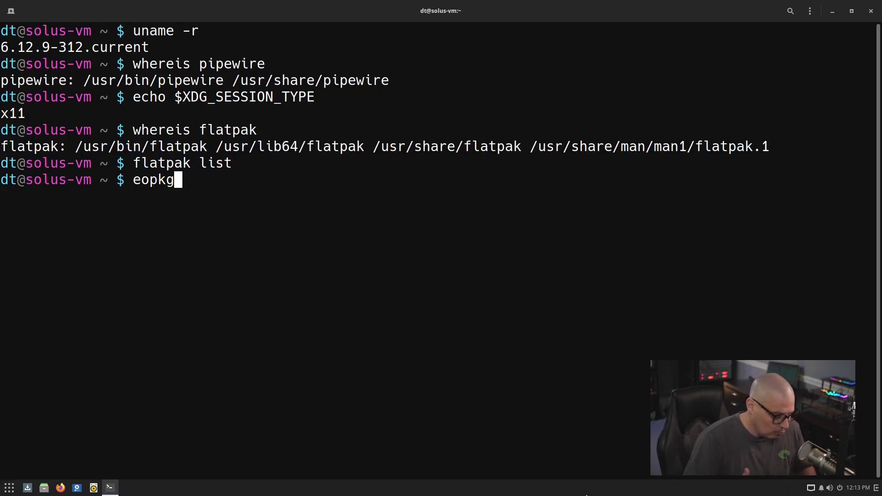
Step: Run eopkg search discord, returning the discord voice and text chat package
key(Left)
key(Left)
key(Left)
key(Left)
key(Left)
key(Right)
key(Right)
key(Right)
key(Right)
key(Right)
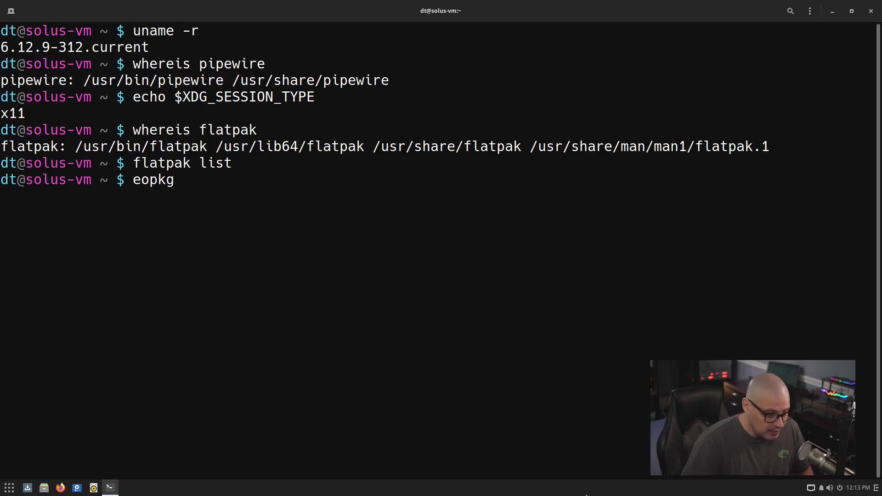
text(sed)
key(BackSpace)
text(arch)
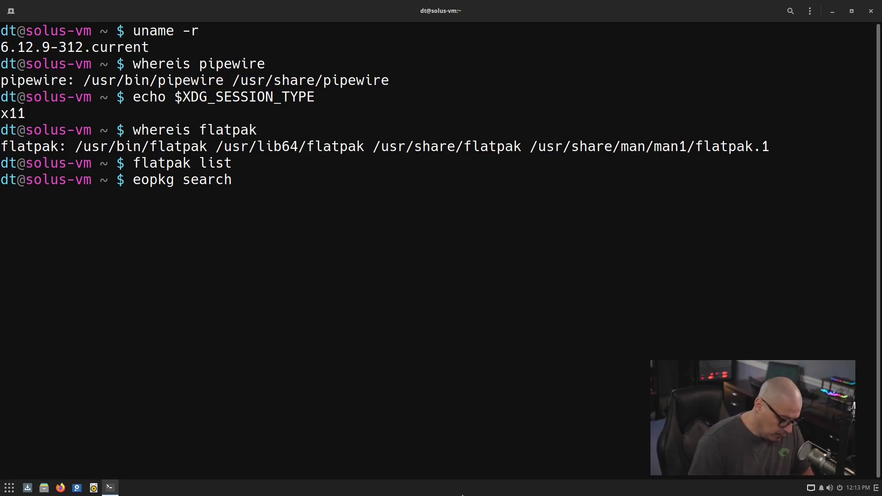
text( discord)
key(Return)
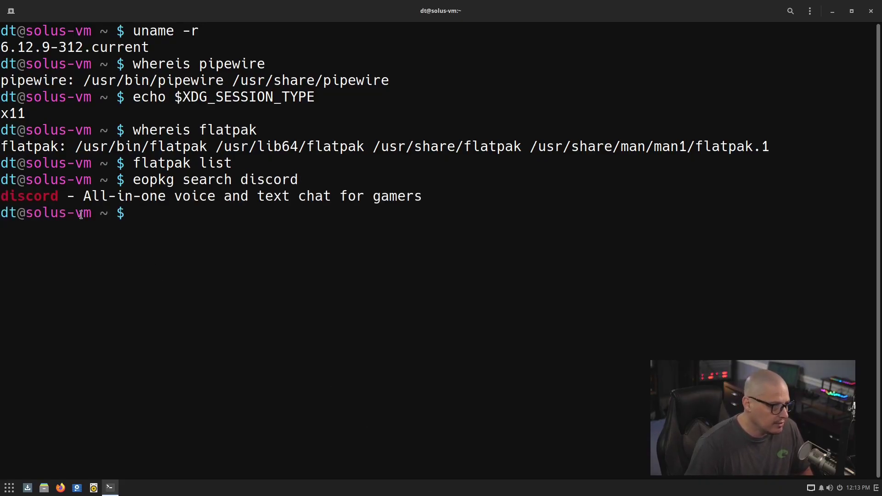
Step: Highlight the discord result and the eopkg search discord command to point them out
drag(67, 196, 1, 197)
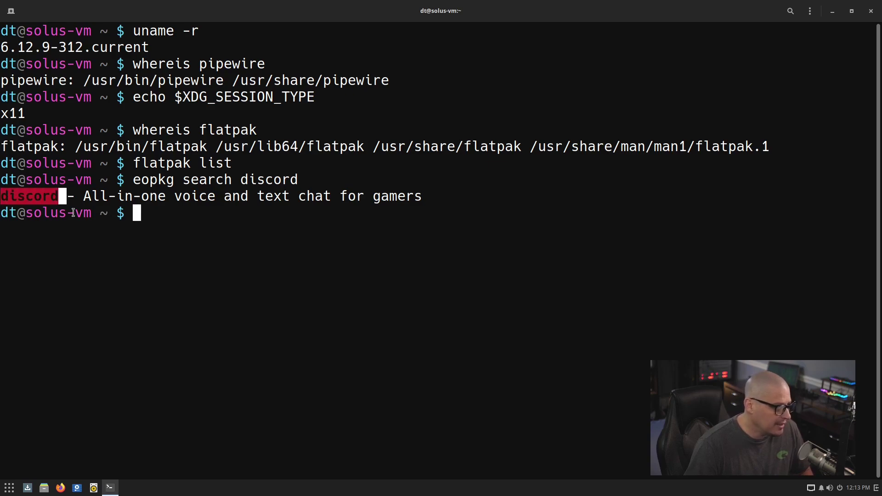
click(167, 227)
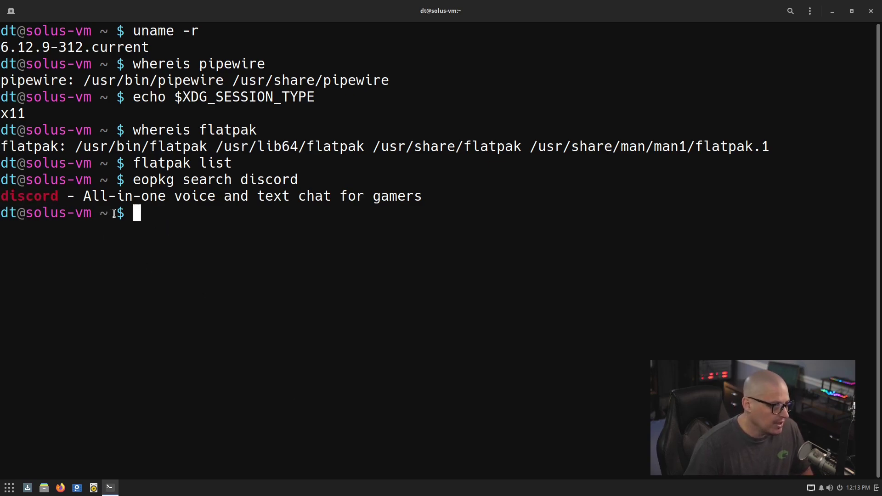
drag(129, 180, 298, 179)
click(138, 213)
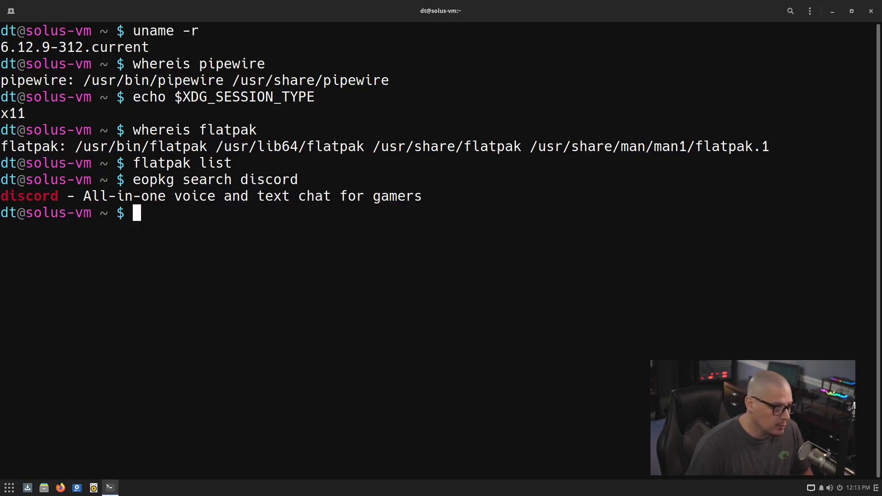
Step: Install vim with sudo eopkg install vim, entering the sudo password and accepting the ruby dependency
text(sudo )
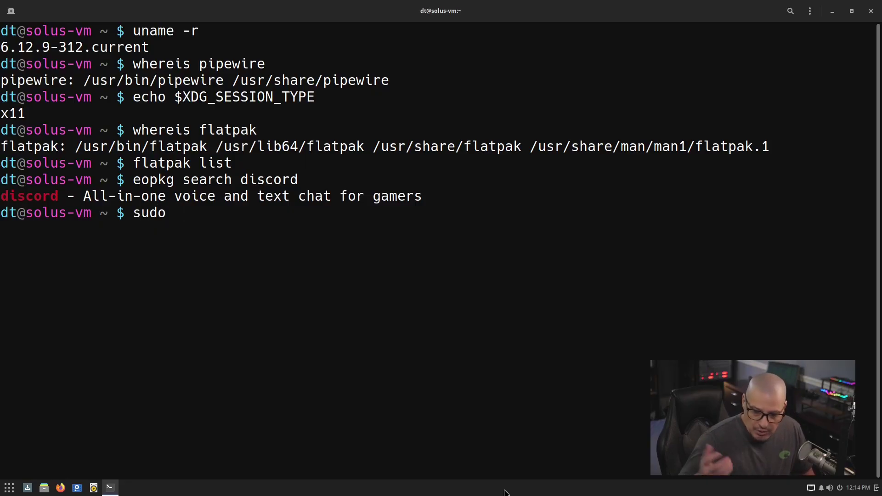
text(eopkg in)
text(stall )
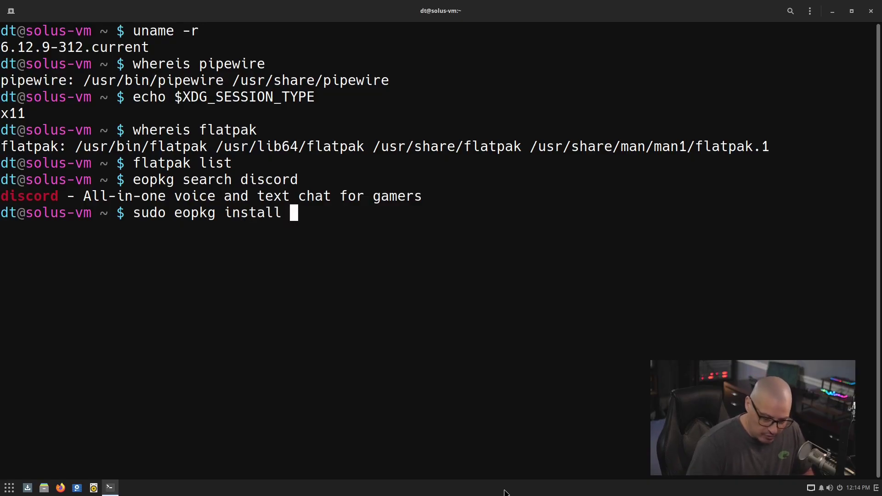
text(vim)
key(Return)
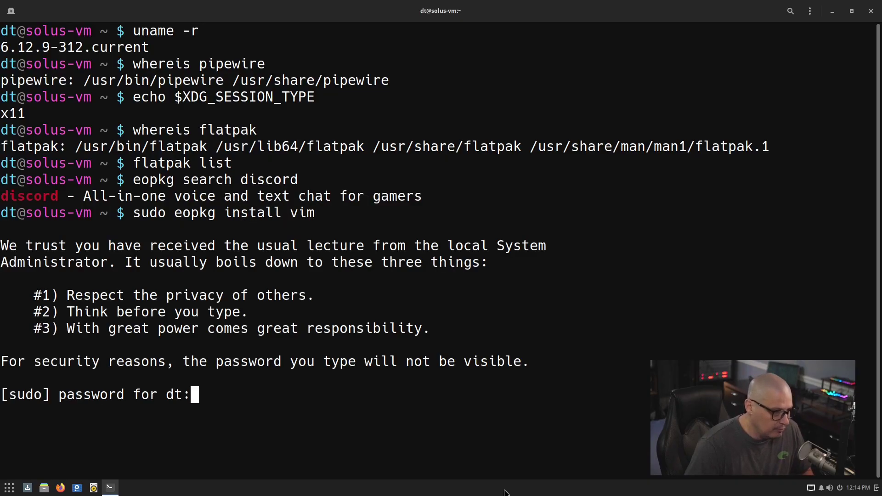
key(Return)
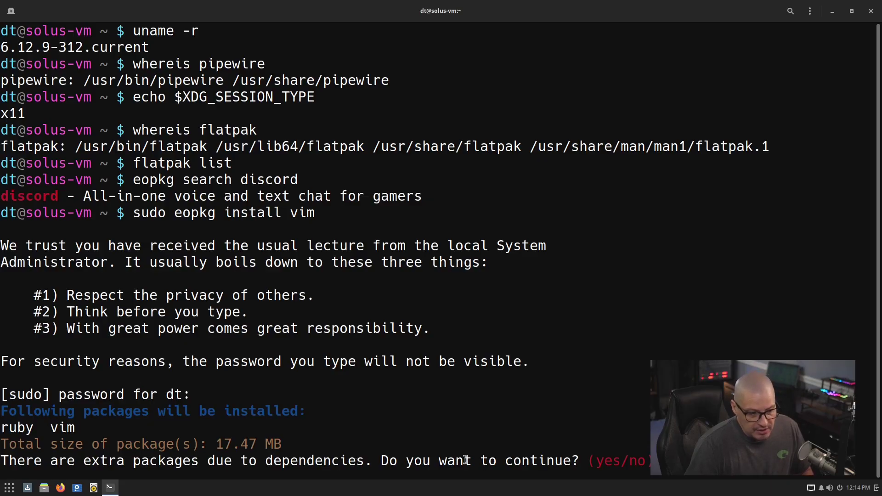
text(y)
key(Return)
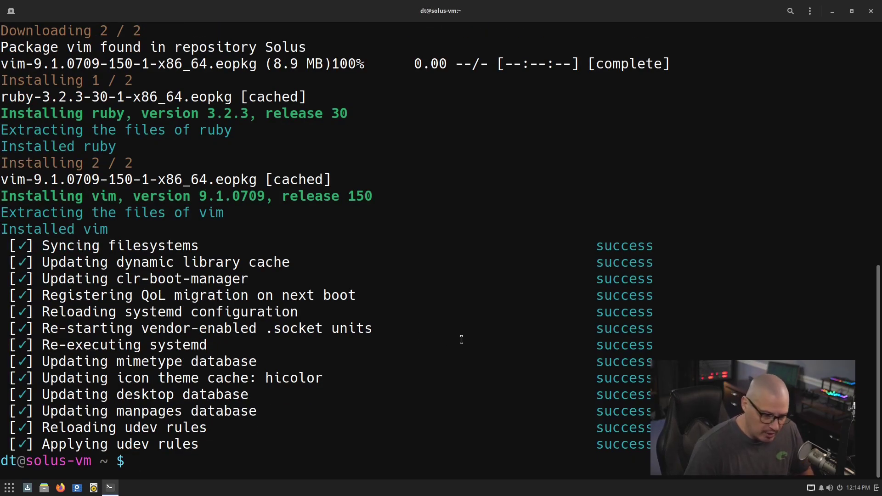
Step: Edit the recalled vim install command into sudo eopkg upgrade and run it
key(Up)
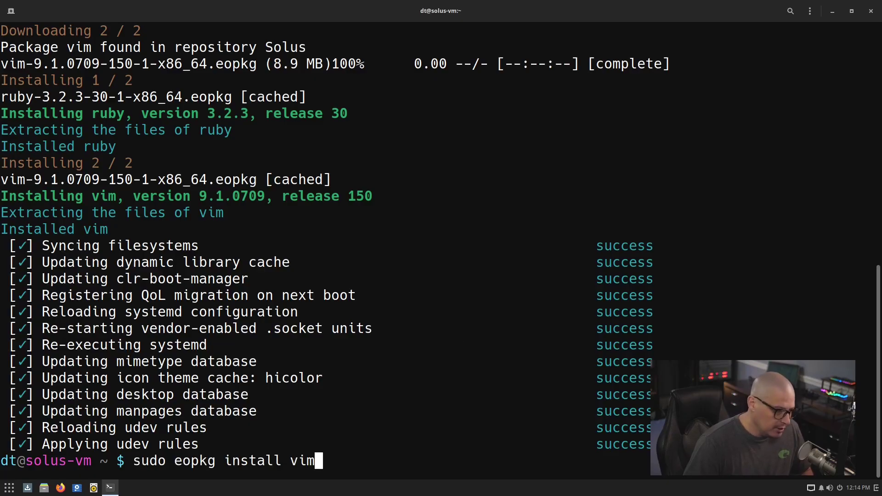
key(Left)
key(Left)
key(Left)
key(Left)
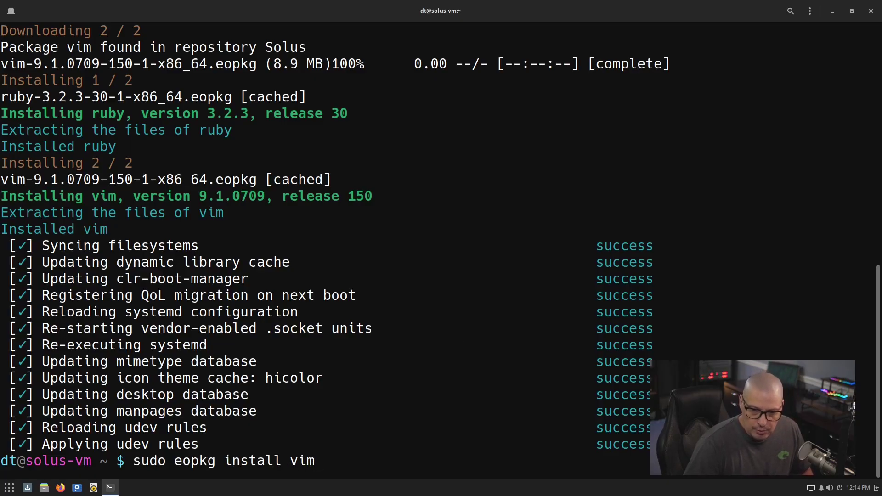
key(BackSpace)
key(BackSpace)
key(BackSpace)
key(BackSpace)
key(BackSpace)
key(BackSpace)
key(BackSpace)
text(remove)
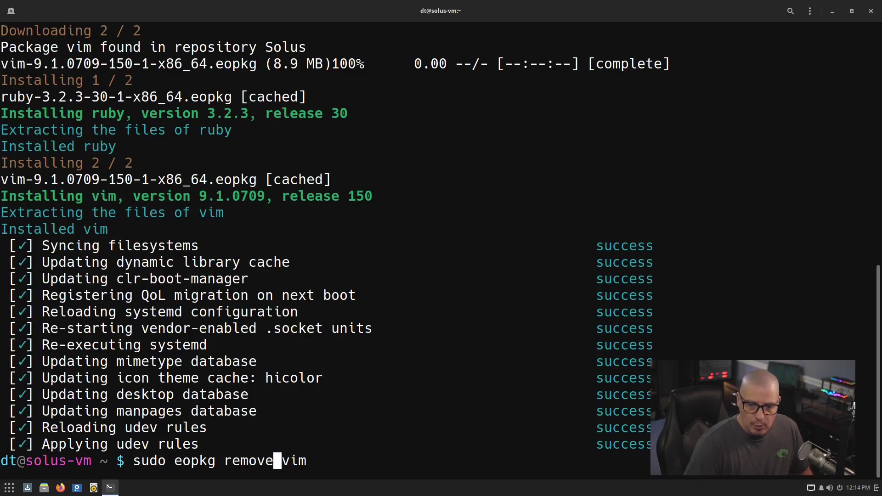
key(Right)
key(Right)
key(Right)
key(Right)
key(BackSpace)
key(BackSpace)
key(BackSpace)
key(BackSpace)
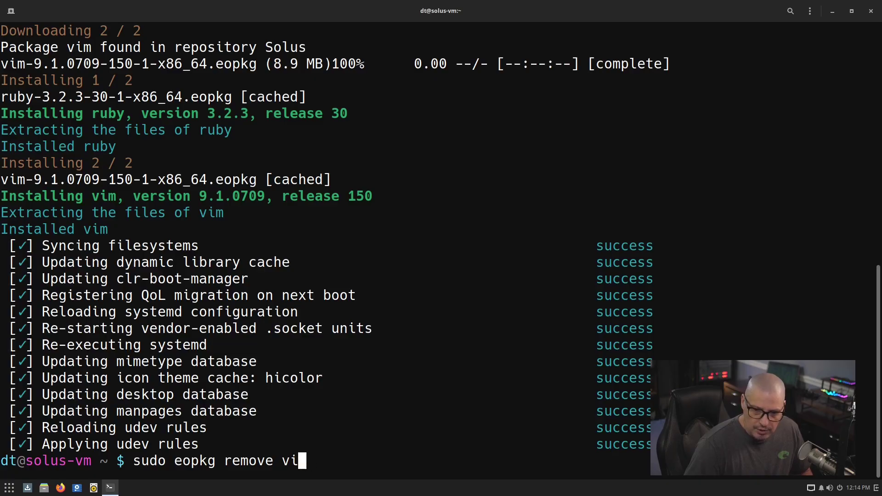
key(BackSpace)
key(BackSpace)
key(BackSpace)
key(BackSpace)
key(BackSpace)
key(BackSpace)
key(BackSpace)
key(BackSpace)
text(g )
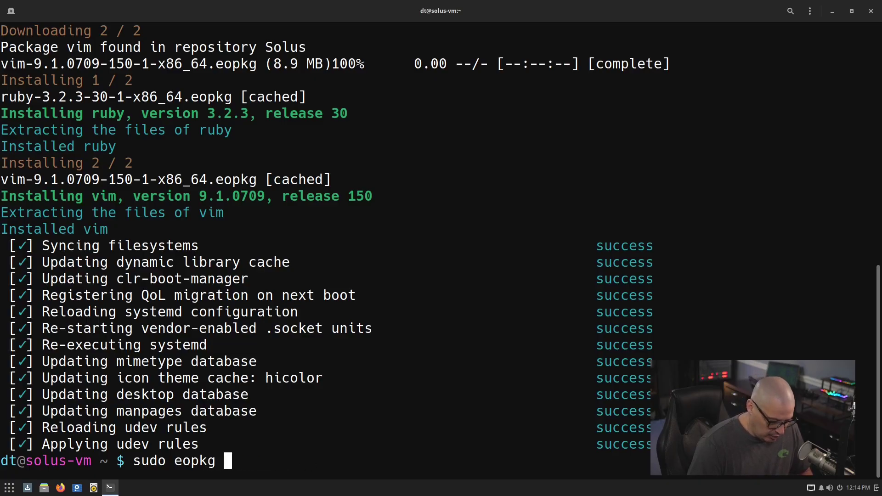
text(upgrade)
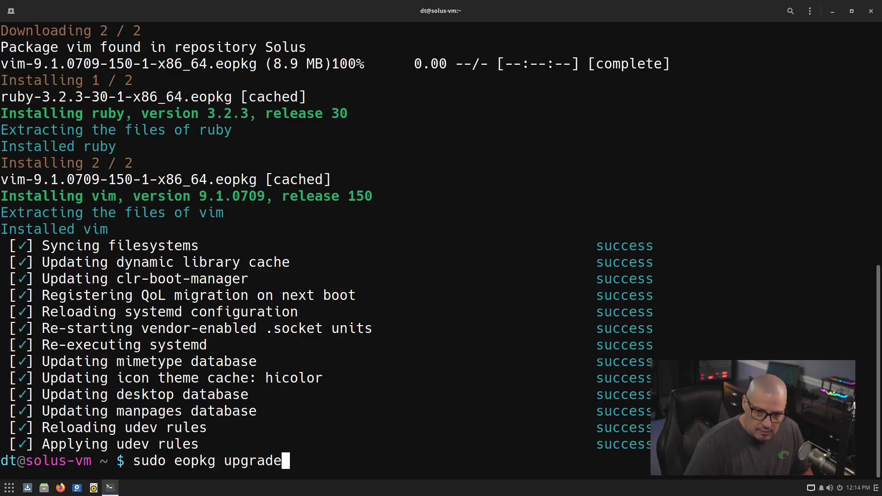
key(Return)
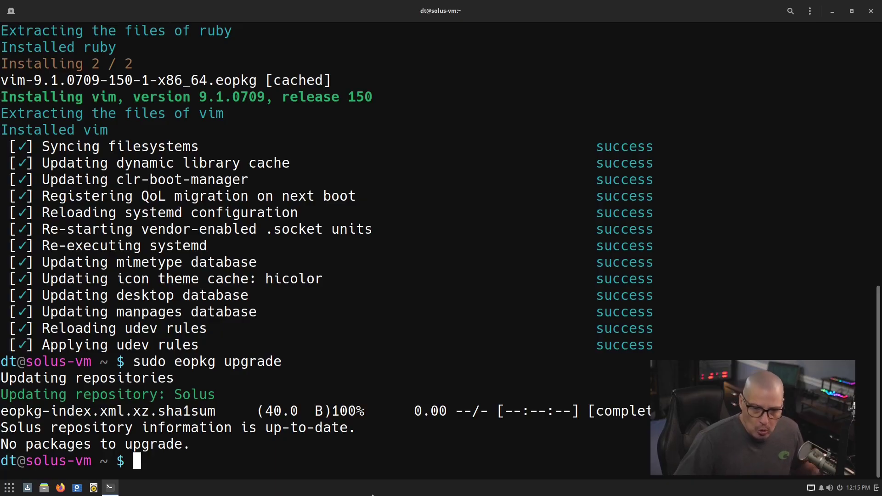
Step: Run eopkg info htop, showing htop 3.3.0 available but not installed
text(eopkg )
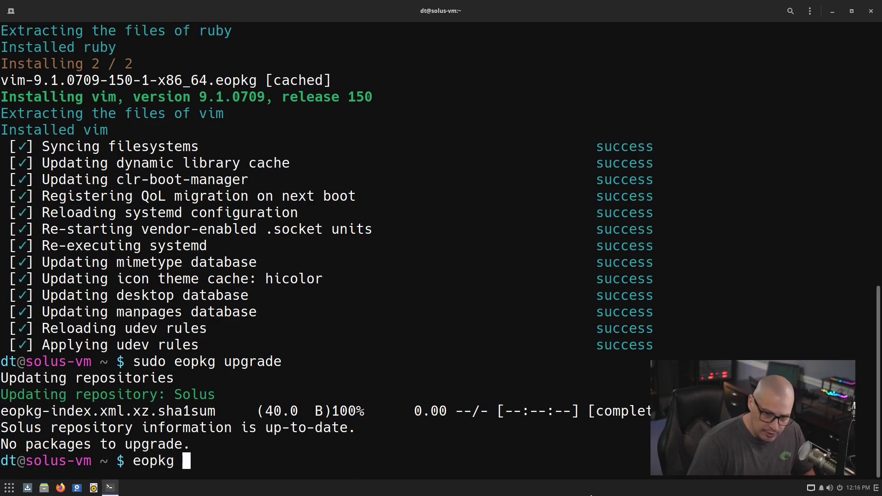
text(info)
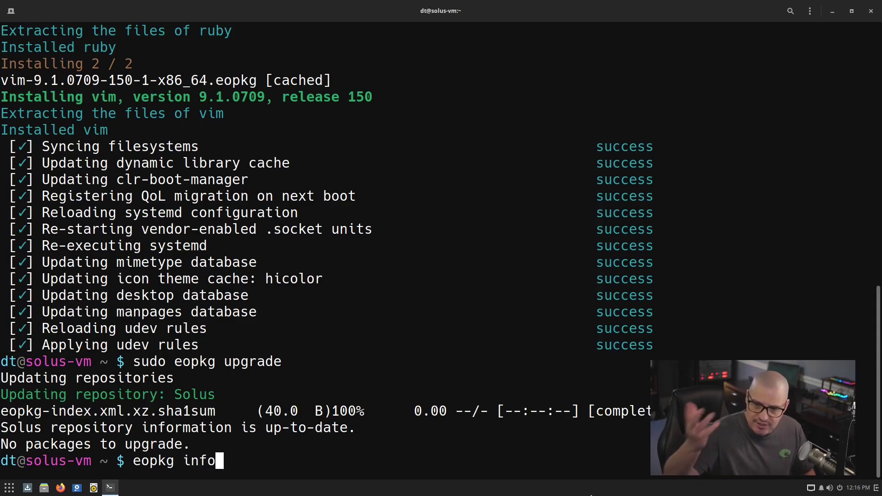
text( htop)
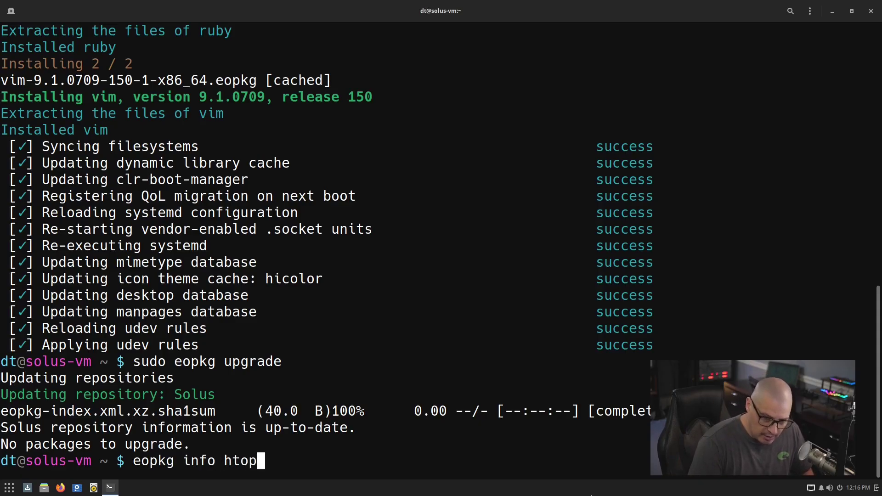
key(Return)
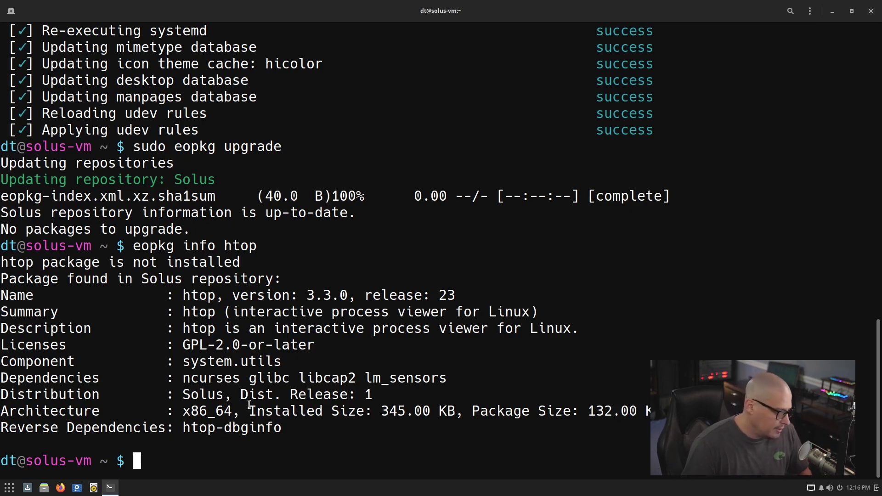
Step: After htop returns command not found, install htop 3.3.0 with sudo eopkg install htop
text(htop)
key(Return)
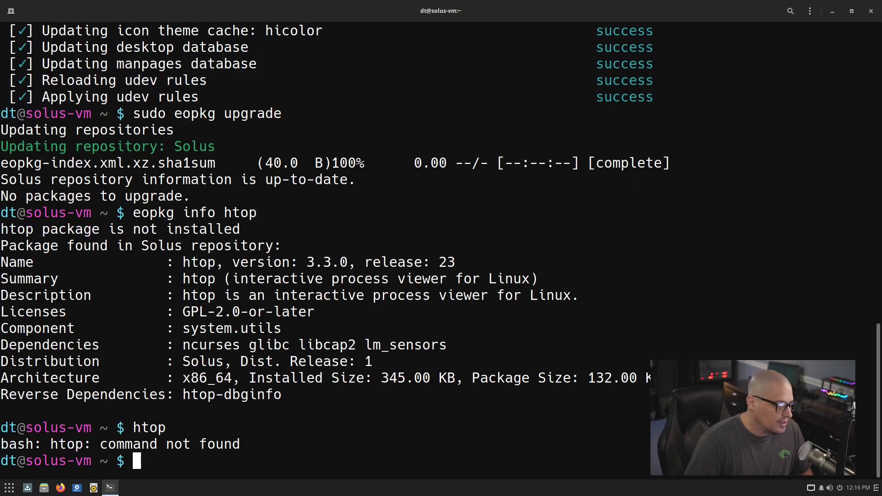
key(Up)
key(Up)
key(Up)
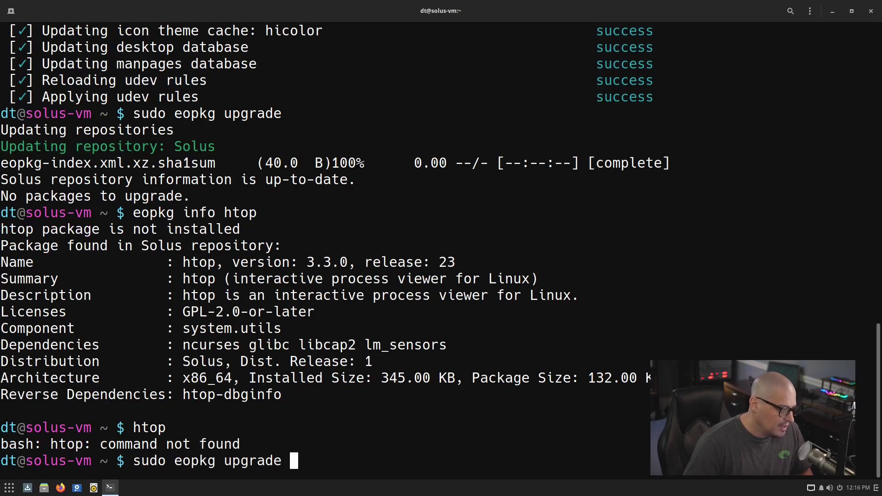
key(Up)
key(BackSpace)
key(BackSpace)
key(BackSpace)
text(htop)
key(Return)
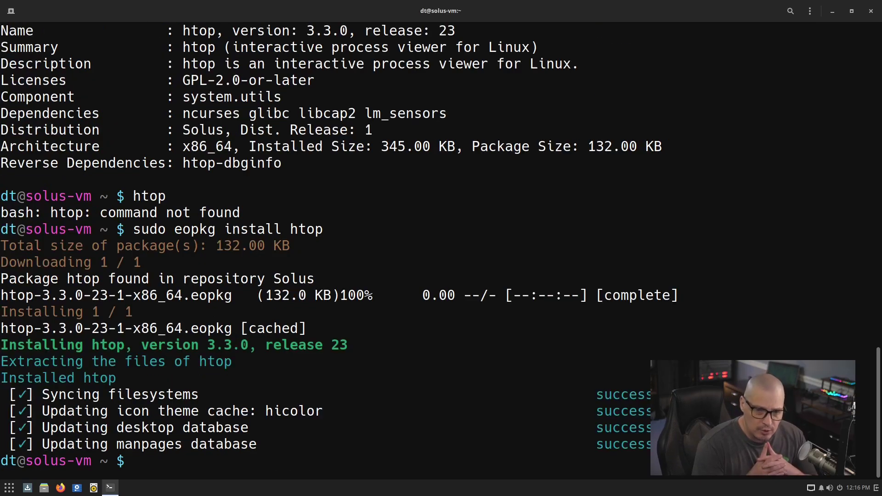
Step: Run htop to view live CPU, memory and processes, then close the terminal window
text(htop)
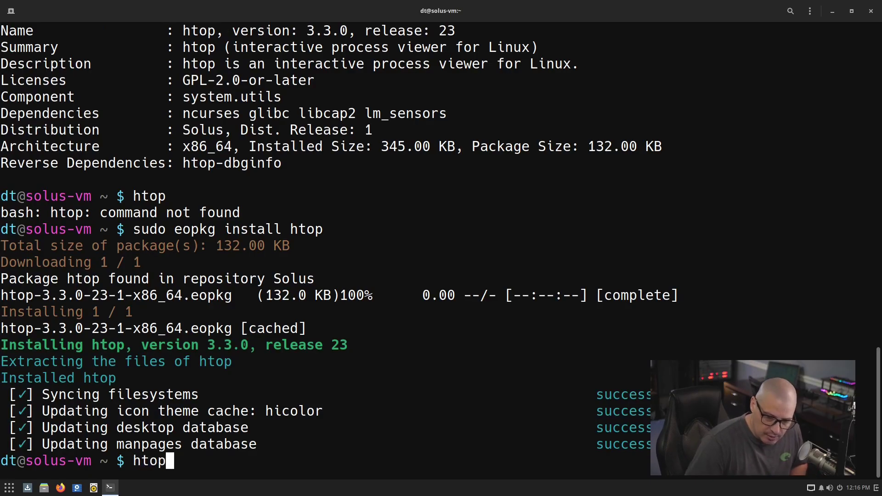
key(Return)
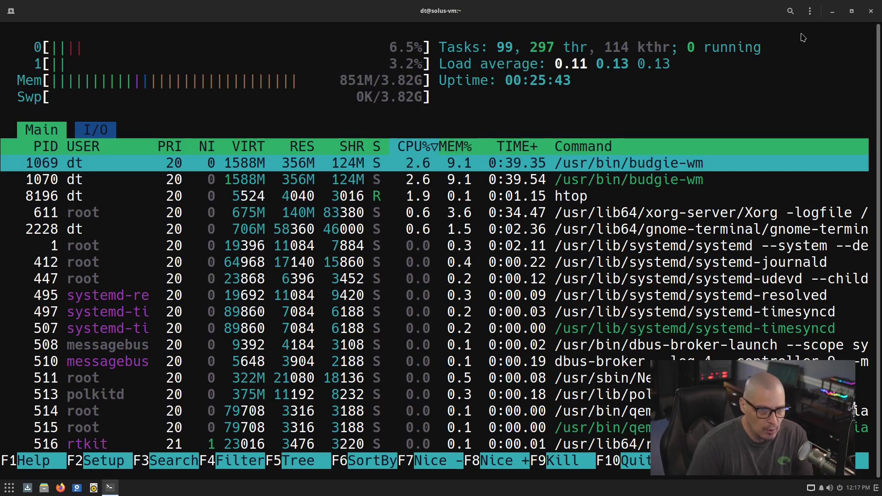
click(871, 13)
click(491, 264)
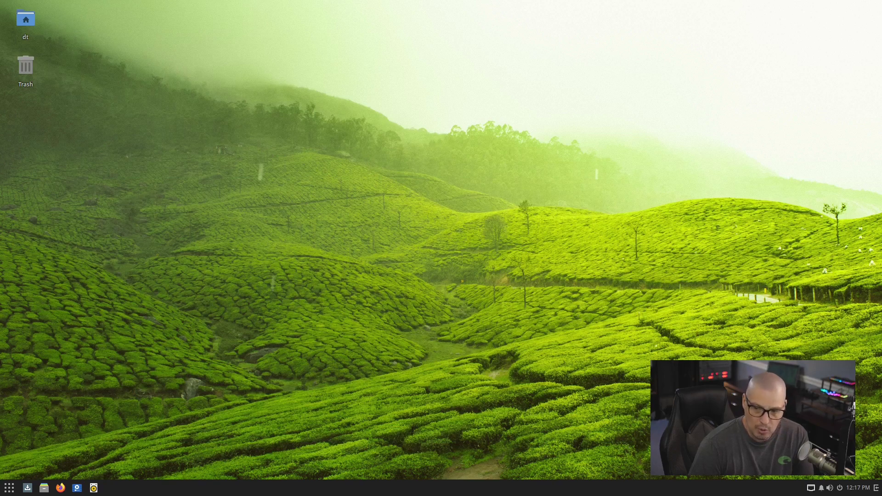
Step: Show the Budgie menu twice, then reveal the Raven sidebar with calendar and sound widgets
click(9, 488)
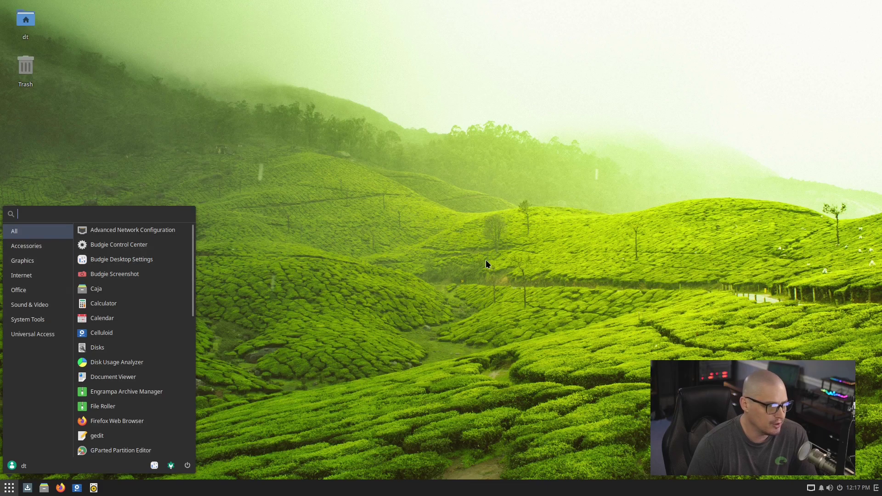
key(Escape)
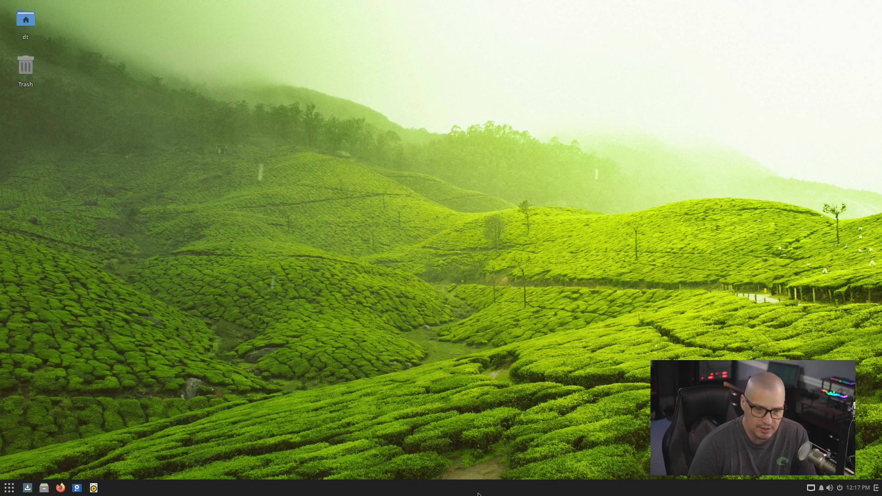
click(10, 488)
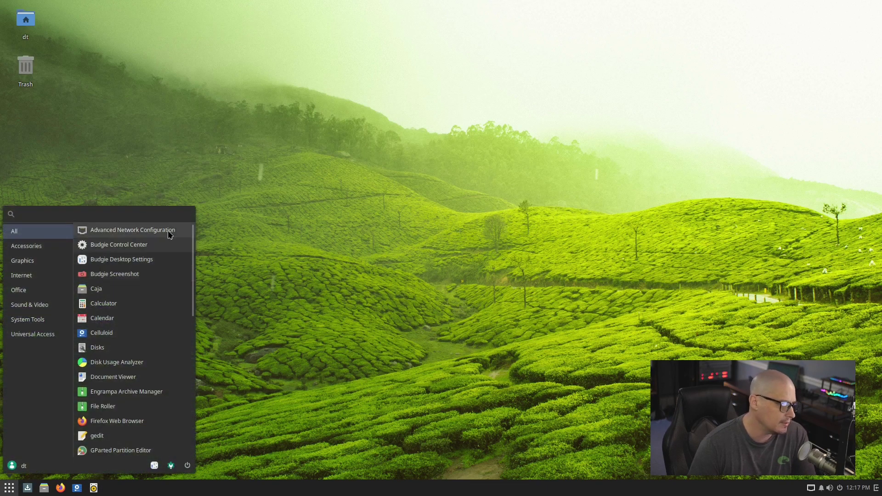
key(Escape)
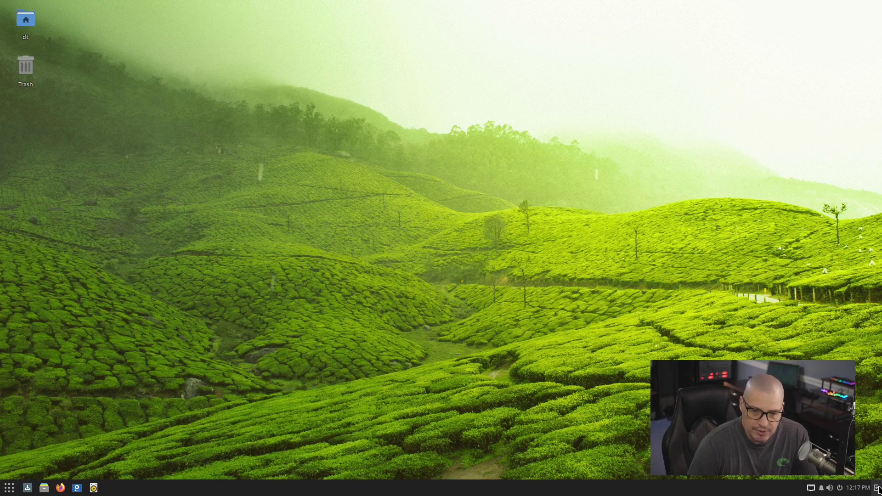
click(877, 490)
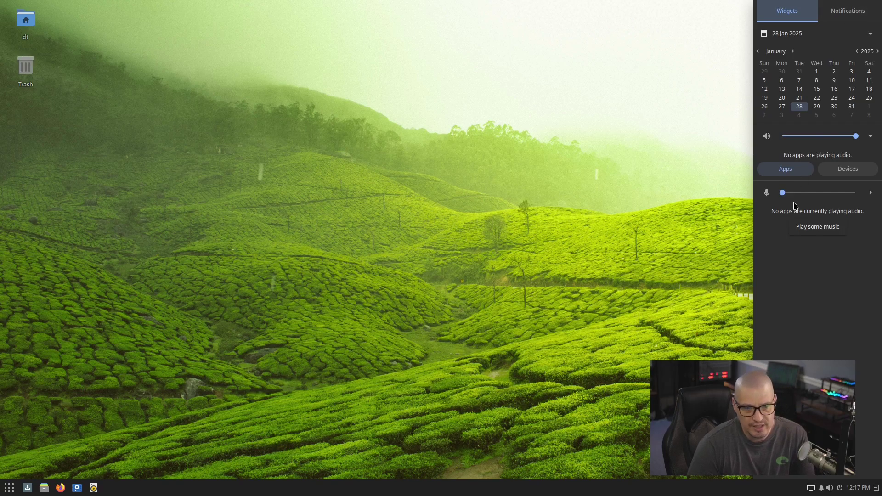
Step: Dismiss the Raven sidebar by clicking the empty desktop
click(708, 300)
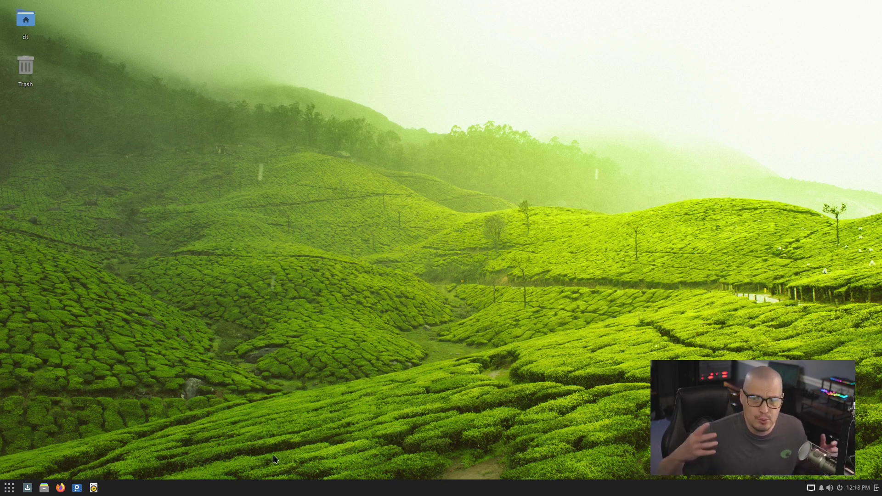
click(11, 488)
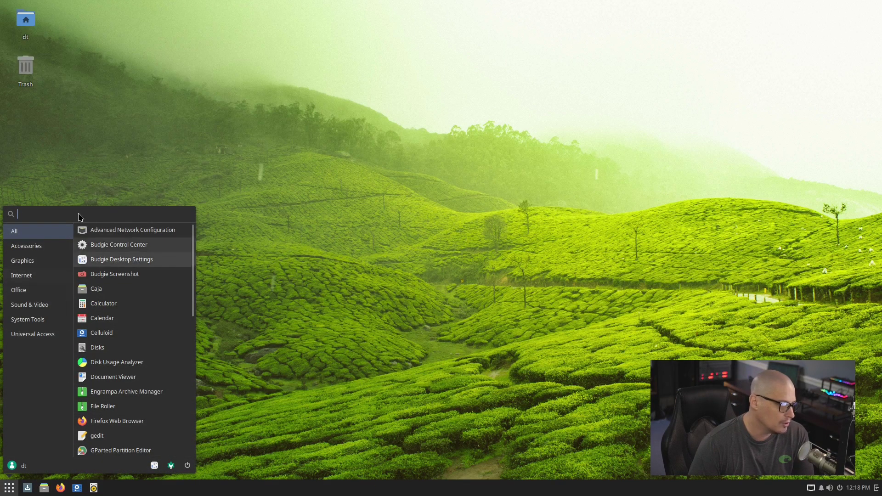
click(452, 317)
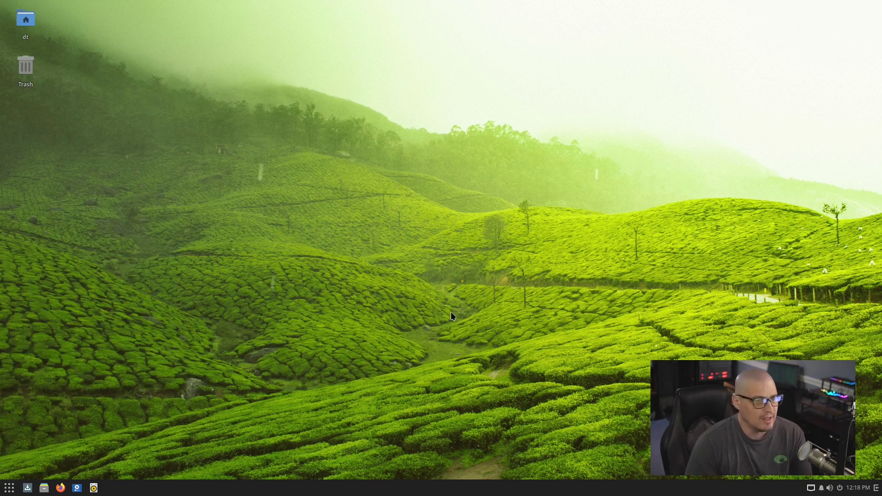